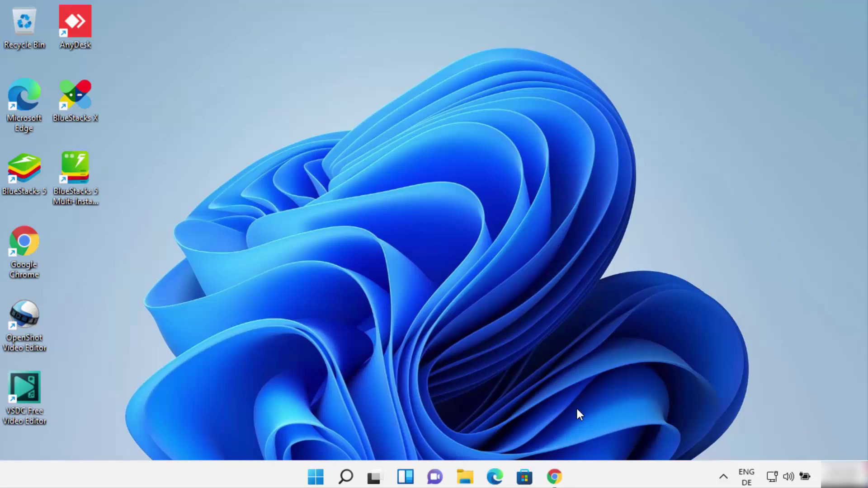
# - Restore Chrome's vpnbook search results and open the vpnbook.com result
pyautogui.click(558, 479)
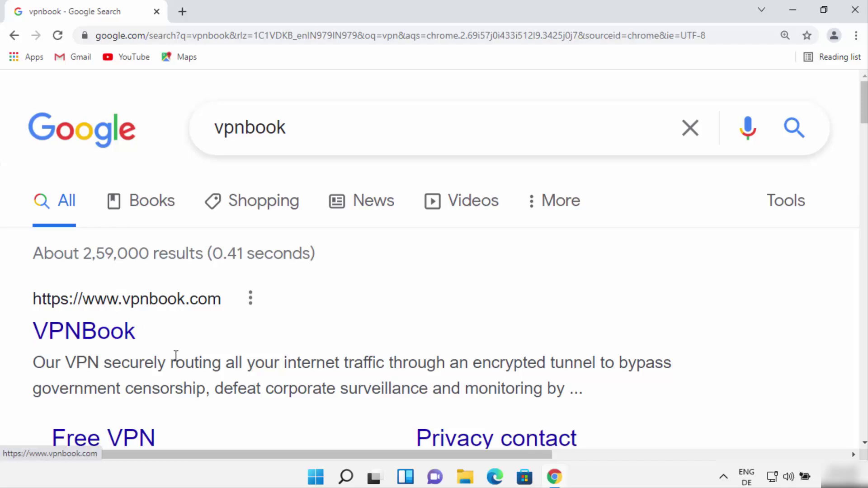
pyautogui.click(115, 338)
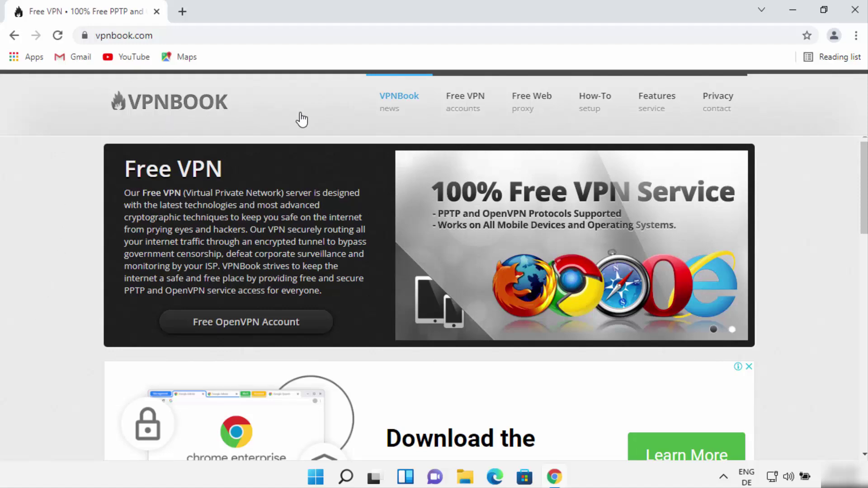
# - Go to VPNBook's Free VPN page and scroll down to the Free PPTP VPN server section
pyautogui.click(467, 104)
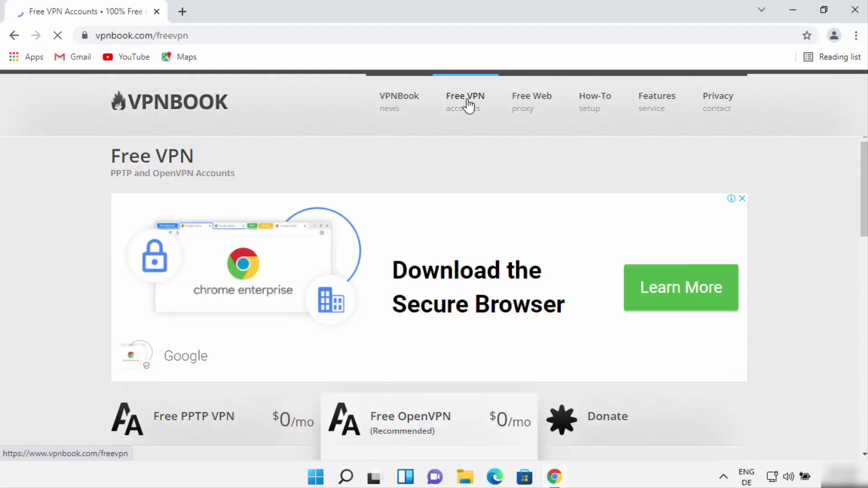
pyautogui.scroll(-3, 456, 217)
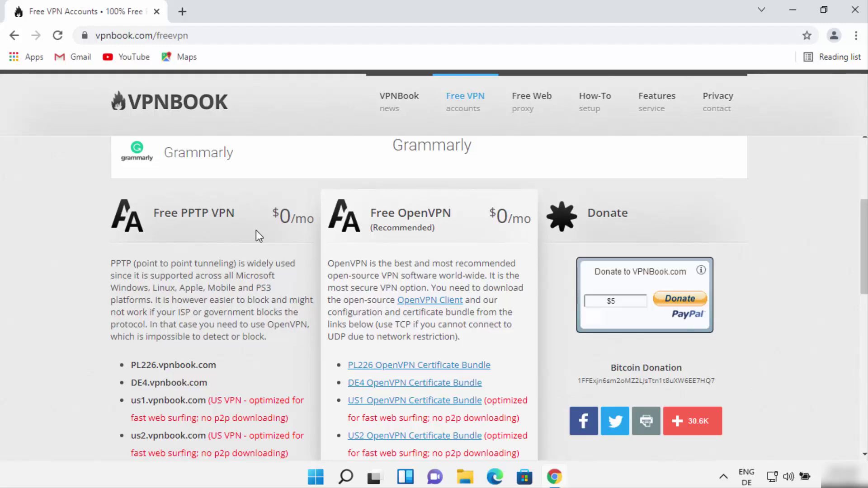
pyautogui.moveTo(154, 213); pyautogui.dragTo(238, 219)
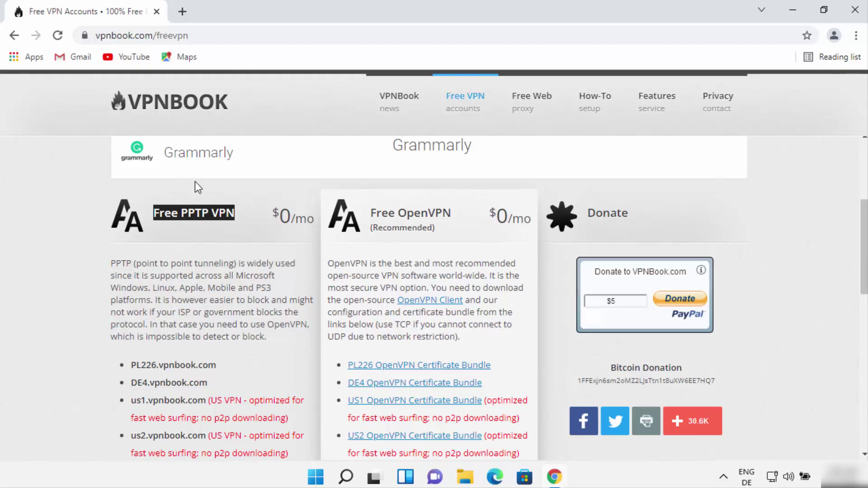
pyautogui.scroll(-2, 178, 232)
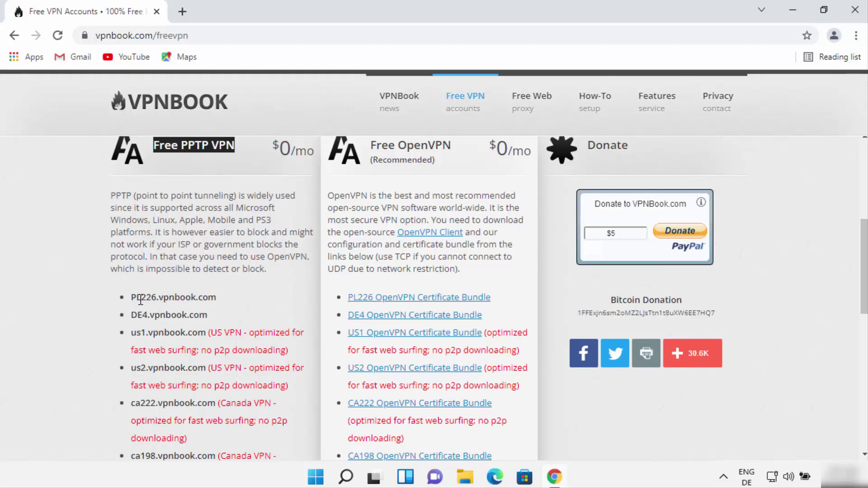
# - Scroll through VPNBook's PPTP server list, highlighting the PL226 server entry
pyautogui.doubleClick(140, 300)
pyautogui.scroll(-2, 140, 298)
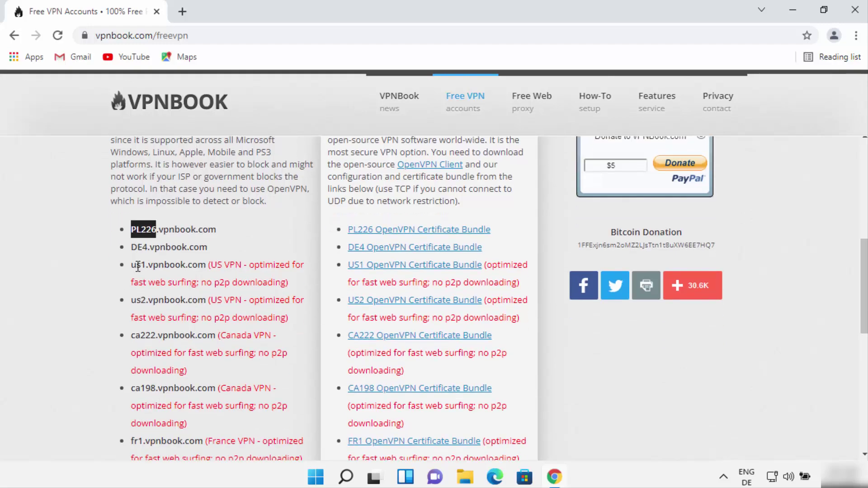
pyautogui.moveTo(140, 335); pyautogui.dragTo(146, 336)
pyautogui.scroll(-2, 142, 335)
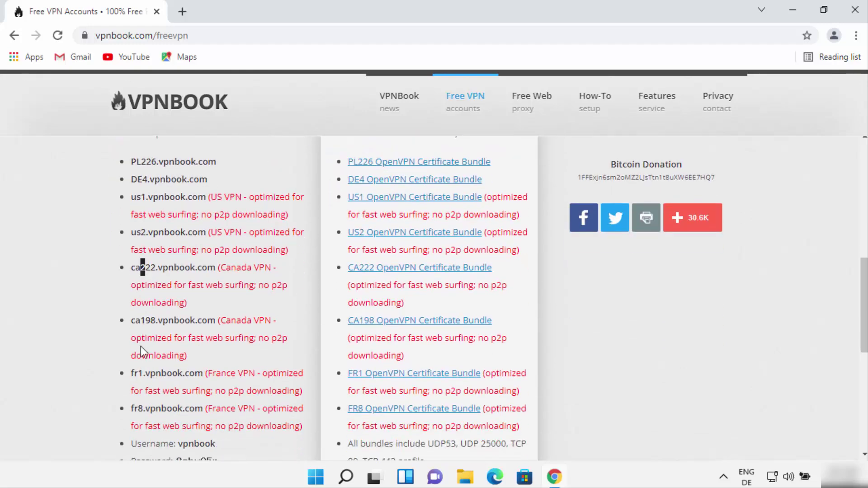
pyautogui.scroll(-2, 142, 352)
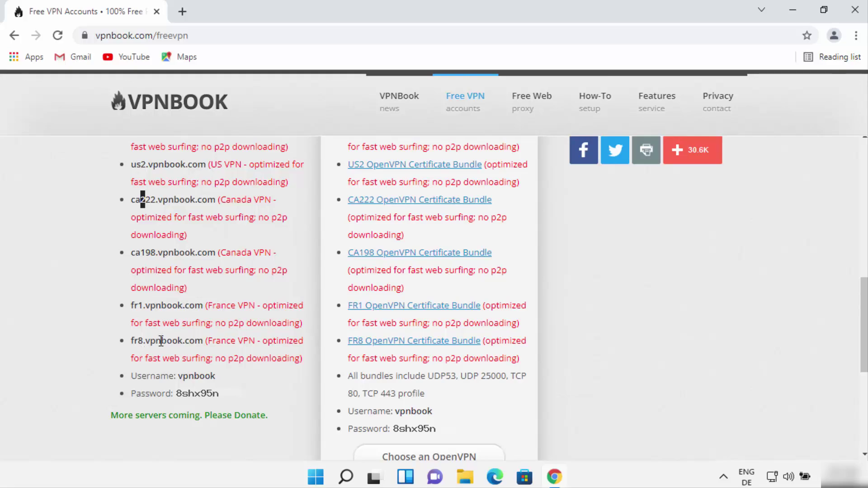
pyautogui.click(719, 398)
pyautogui.scroll(2, 718, 397)
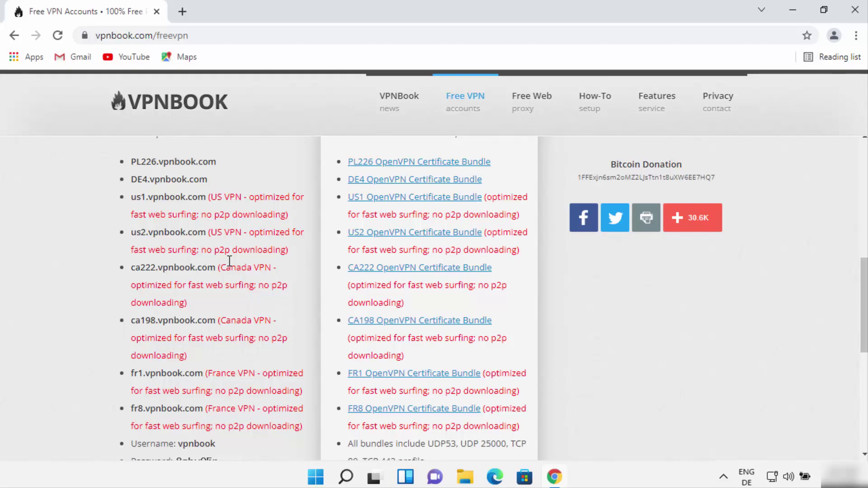
pyautogui.scroll(-2, 230, 262)
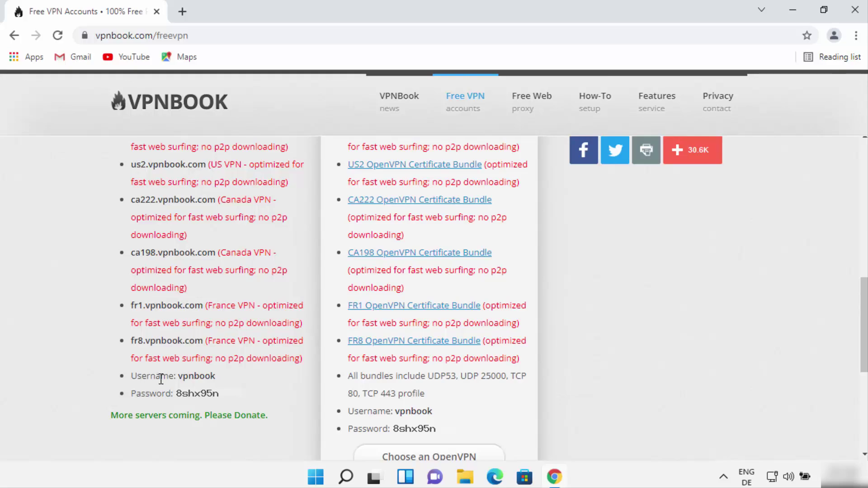
# - Select the VPNBook username value, then minimise Chrome to the desktop
pyautogui.tripleClick(192, 374)
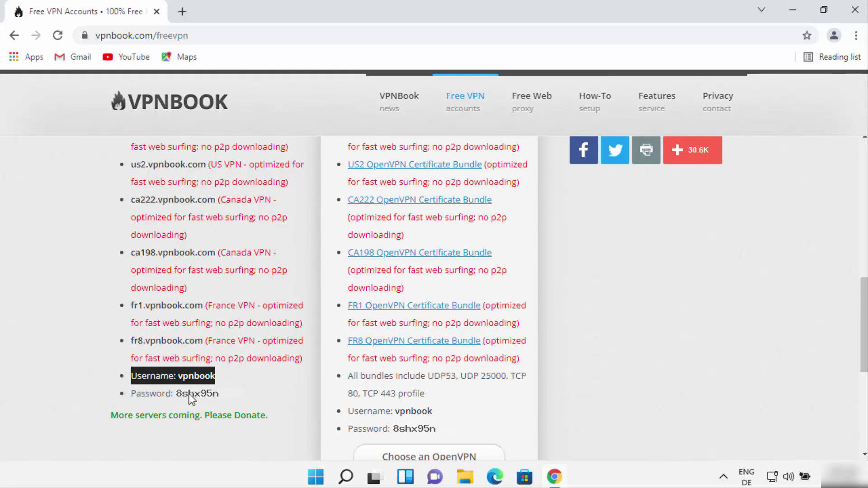
pyautogui.doubleClick(197, 375)
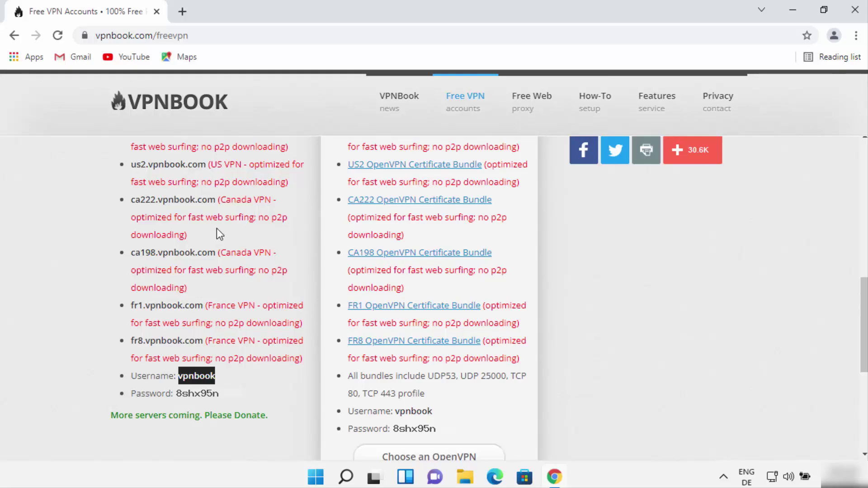
pyautogui.click(788, 16)
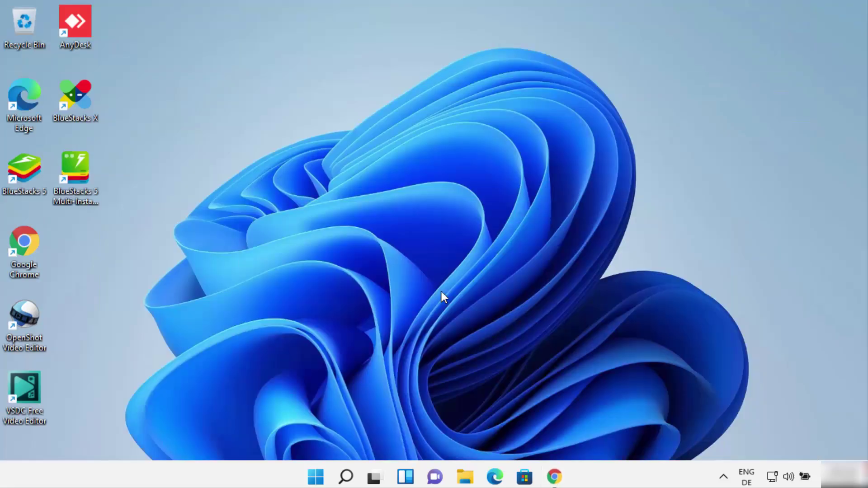
# - Launch Windows Settings through a 'sett' search and go to Network & internet
pyautogui.click(312, 481)
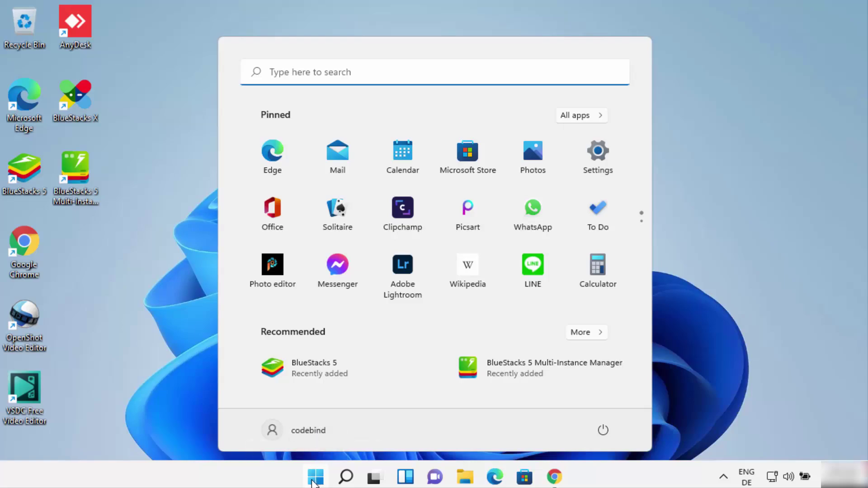
pyautogui.click(594, 162)
pyautogui.click(331, 476)
pyautogui.write('sett')
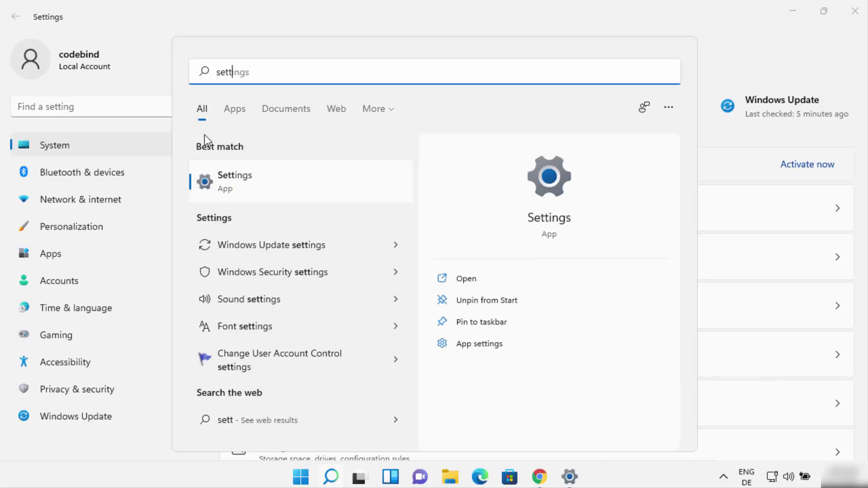
pyautogui.click(235, 181)
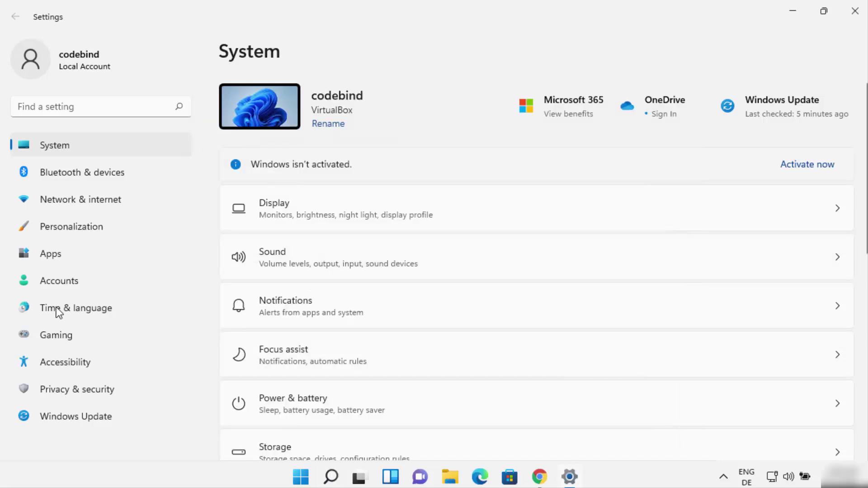
pyautogui.click(94, 206)
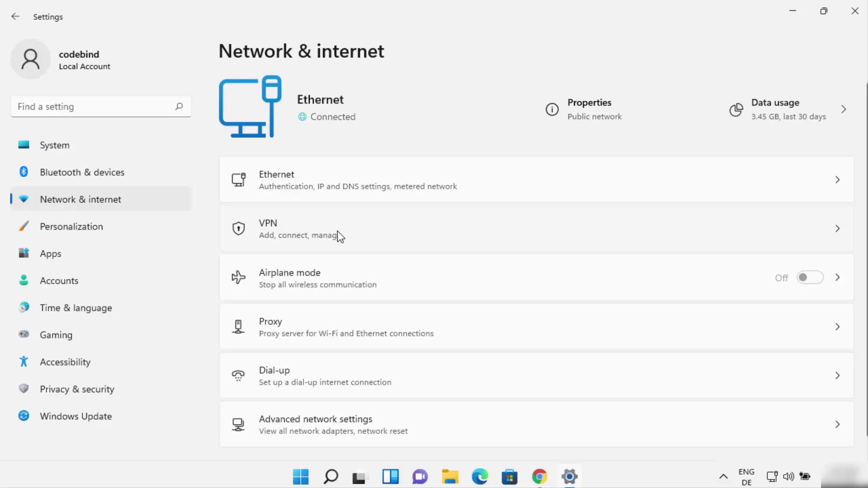
# - On the VPN page, toggle the metered and roaming VPN options, then choose Add VPN
pyautogui.click(454, 235)
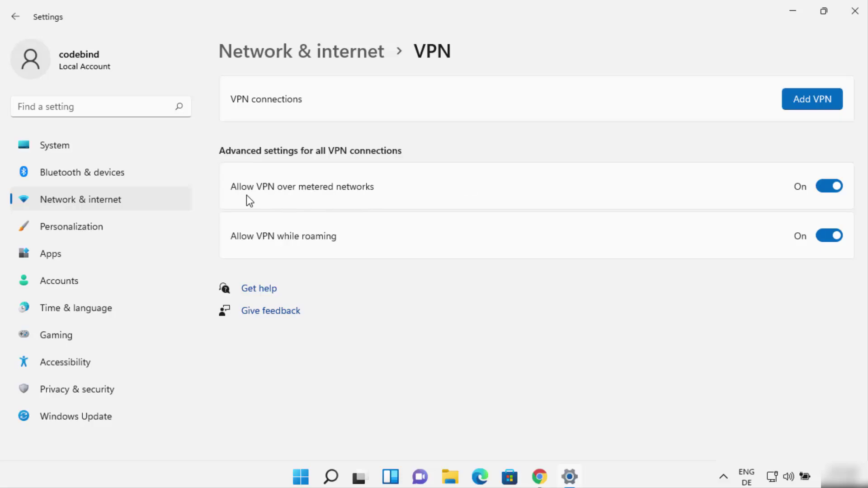
pyautogui.click(821, 187)
pyautogui.click(832, 189)
pyautogui.click(821, 239)
pyautogui.click(807, 100)
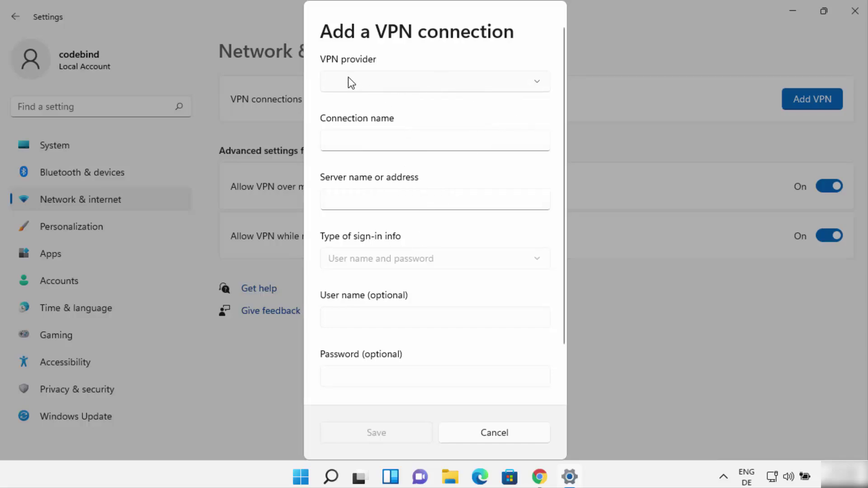
# - Choose Windows (built-in) as the VPN provider and name the connection 'vpnbook'
pyautogui.click(533, 81)
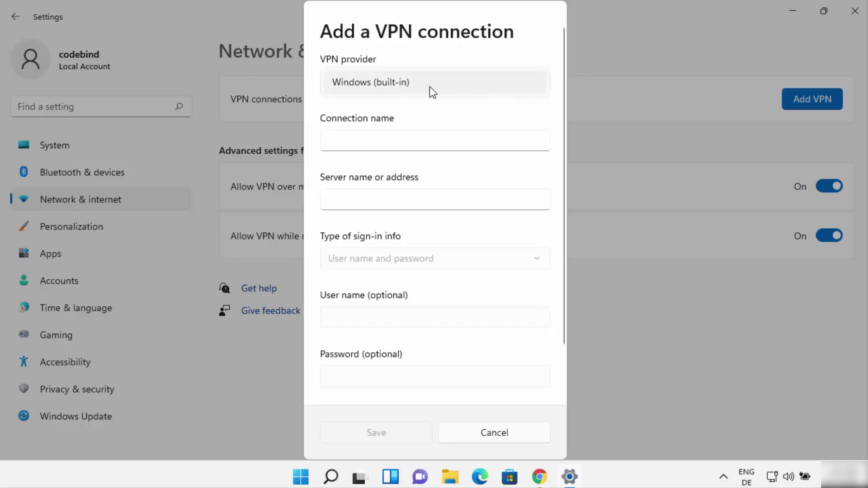
pyautogui.click(357, 85)
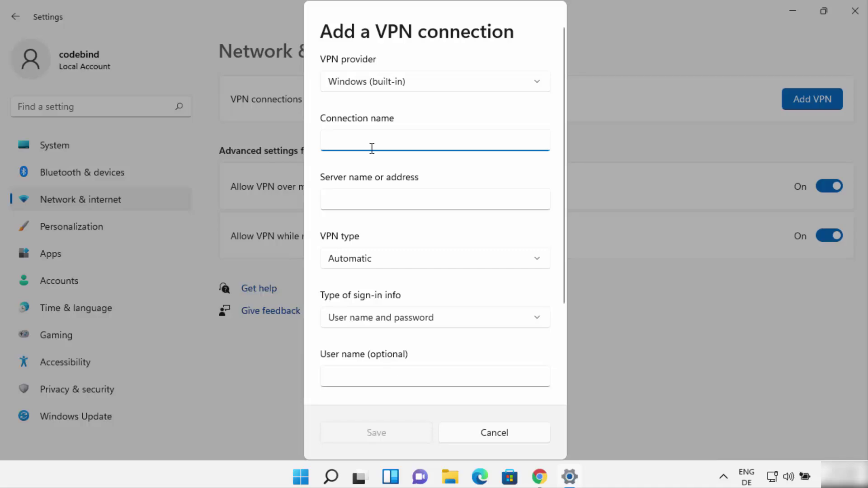
pyautogui.write('vpnbook')
# - Copy the fr1.vpnbook.com server address from VPNBook's list and return to Settings
pyautogui.click(539, 476)
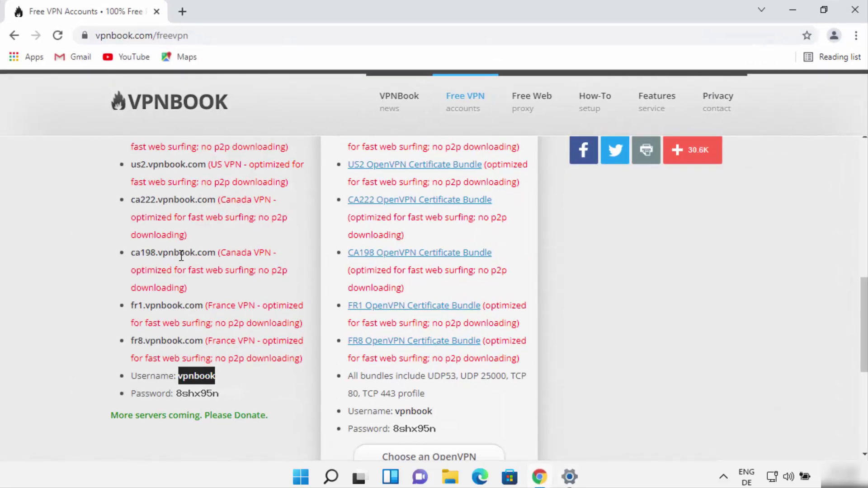
pyautogui.scroll(3, 181, 256)
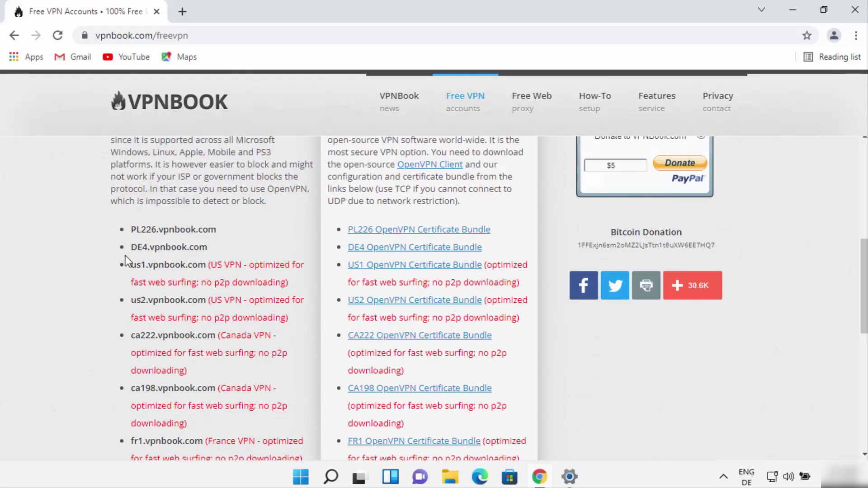
pyautogui.scroll(-1, 151, 299)
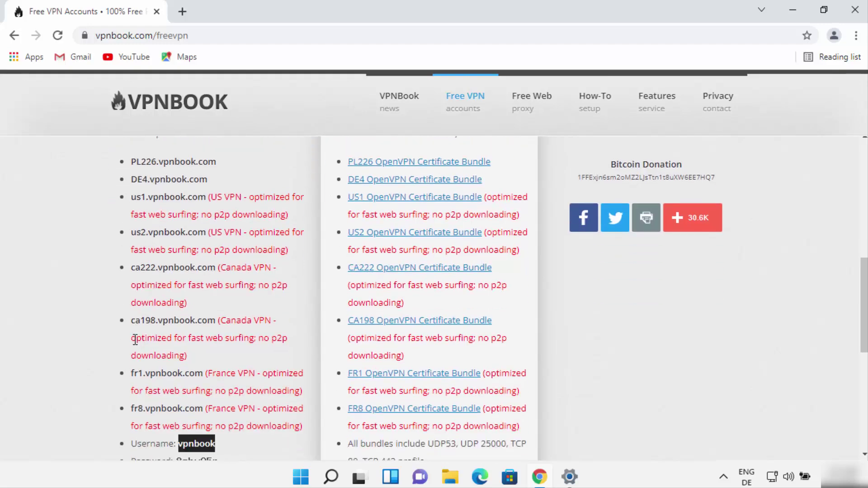
pyautogui.moveTo(130, 373); pyautogui.dragTo(203, 373)
pyautogui.hotkey('ctrl', 'c')
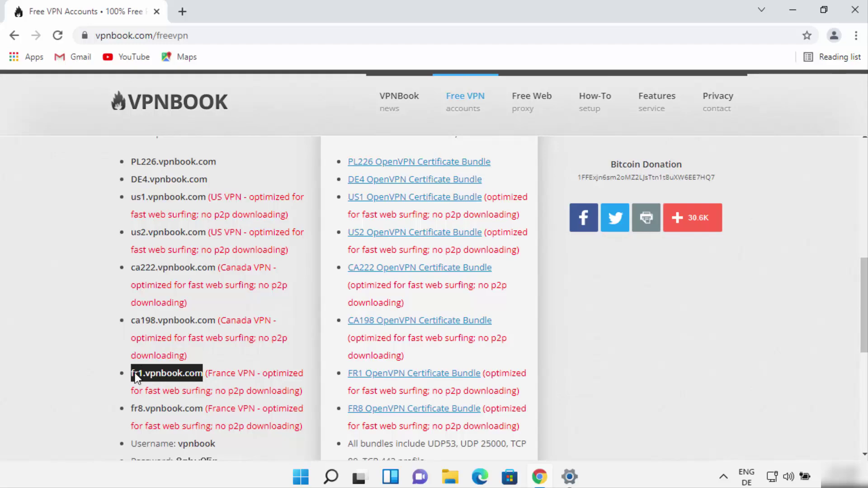
pyautogui.click(568, 477)
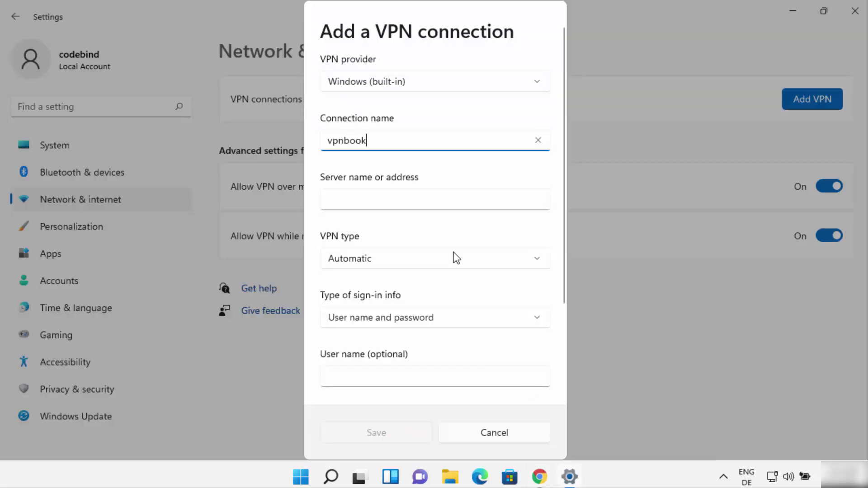
# - Paste fr1.vpnbook.com as the server address and set the VPN type to PPTP
pyautogui.click(400, 202)
pyautogui.hotkey('ctrl', 'v')
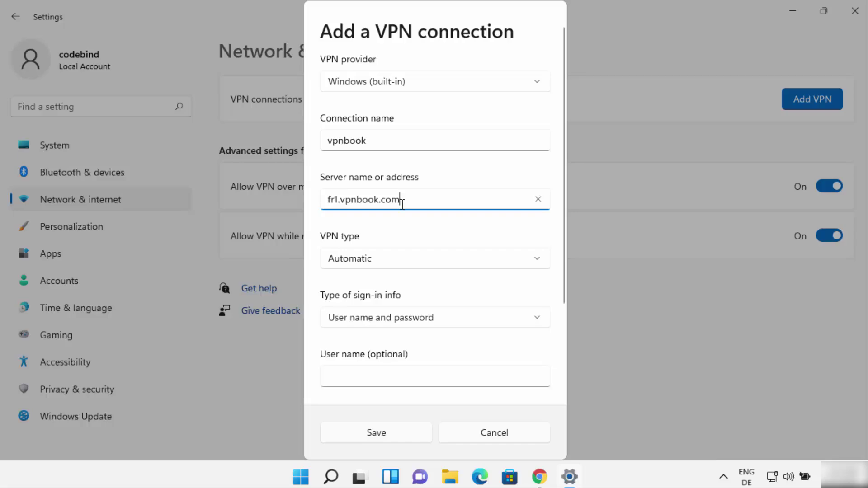
pyautogui.click(355, 262)
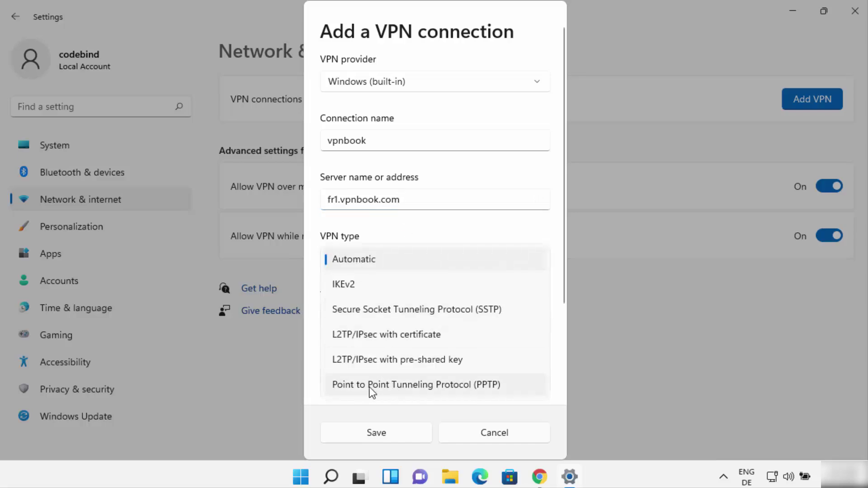
pyautogui.click(402, 385)
pyautogui.click(539, 476)
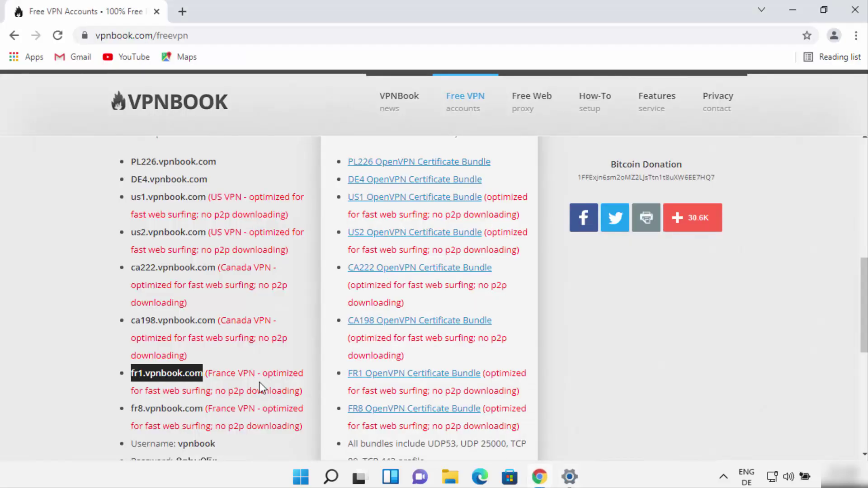
# - Highlight VPNBook's Free PPTP VPN and Free OpenVPN headings, then return to the VPN dialog
pyautogui.scroll(5, 152, 191)
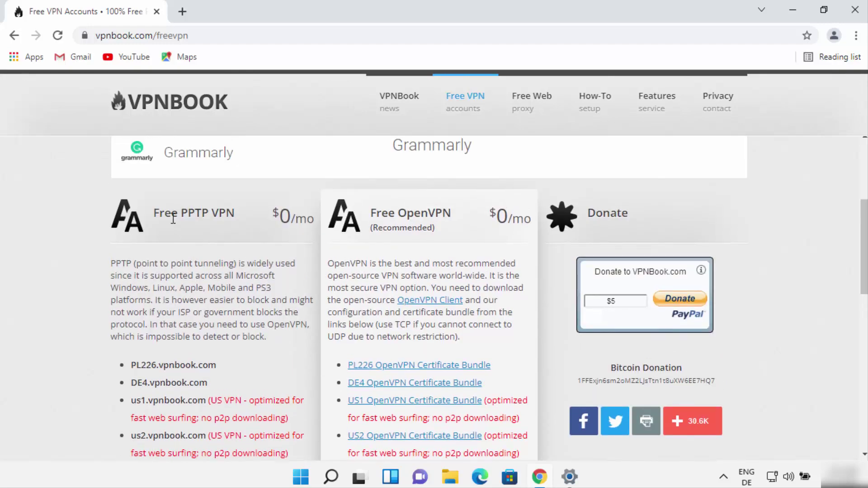
pyautogui.doubleClick(198, 214)
pyautogui.tripleClick(419, 213)
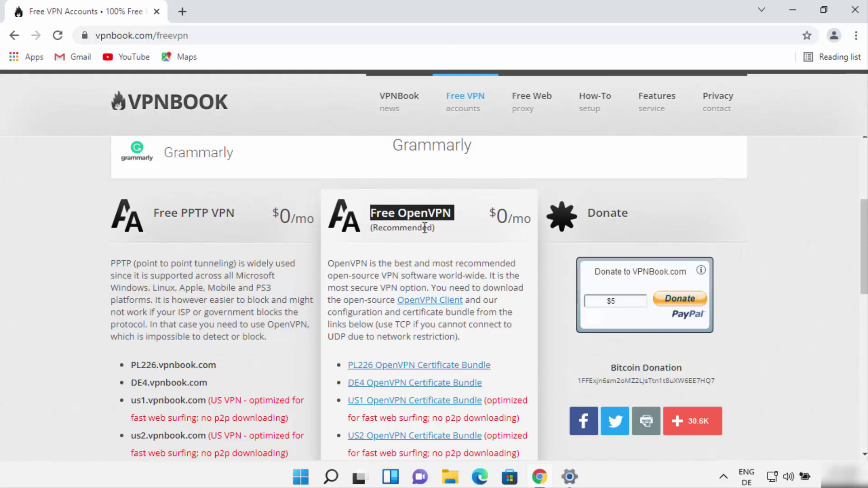
pyautogui.scroll(-5, 253, 304)
pyautogui.scroll(-3, 253, 304)
pyautogui.click(569, 477)
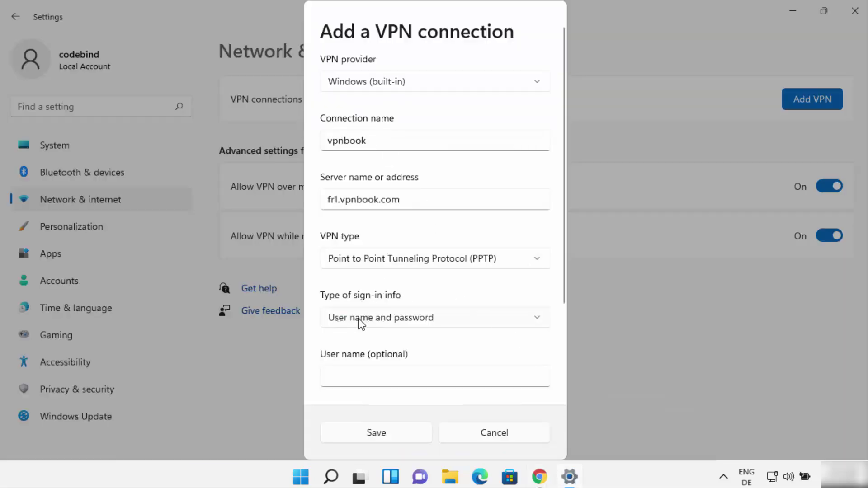
# - Keep 'User name and password' as the sign-in type and scroll to the empty credential fields
pyautogui.click(393, 319)
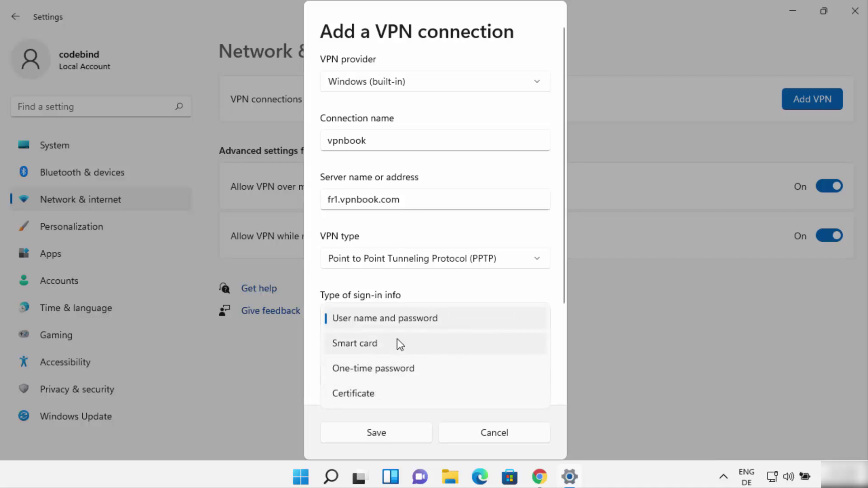
pyautogui.click(387, 318)
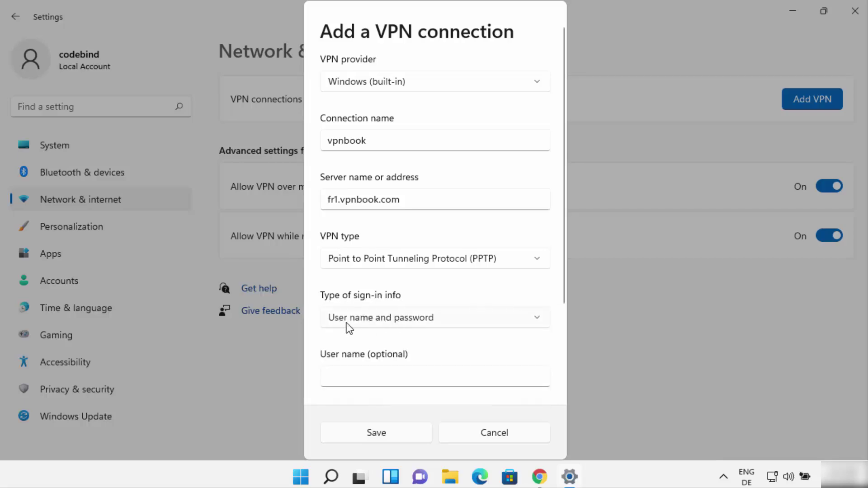
pyautogui.click(414, 369)
pyautogui.scroll(-3, 412, 368)
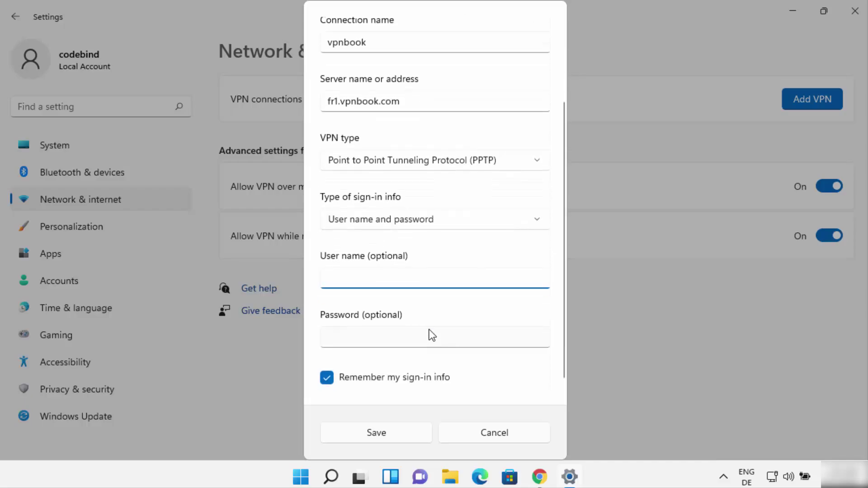
pyautogui.click(538, 476)
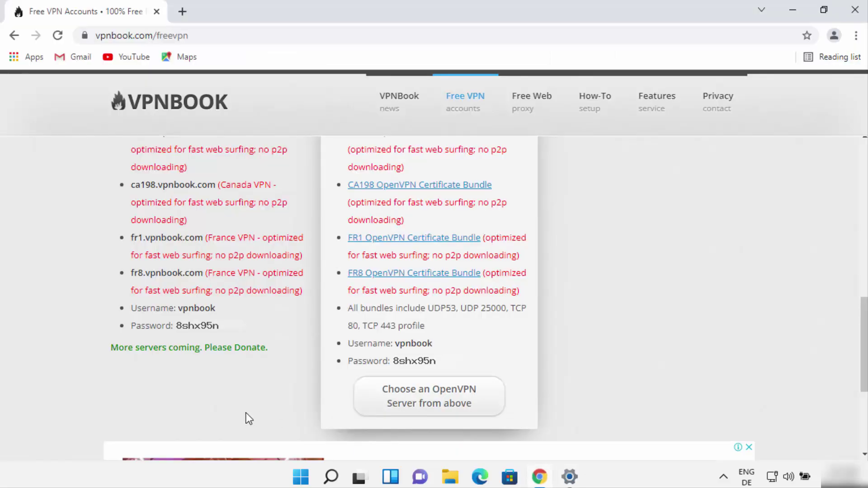
# - Copy the VPNBook username from the Chrome page into the User name field
pyautogui.doubleClick(190, 304)
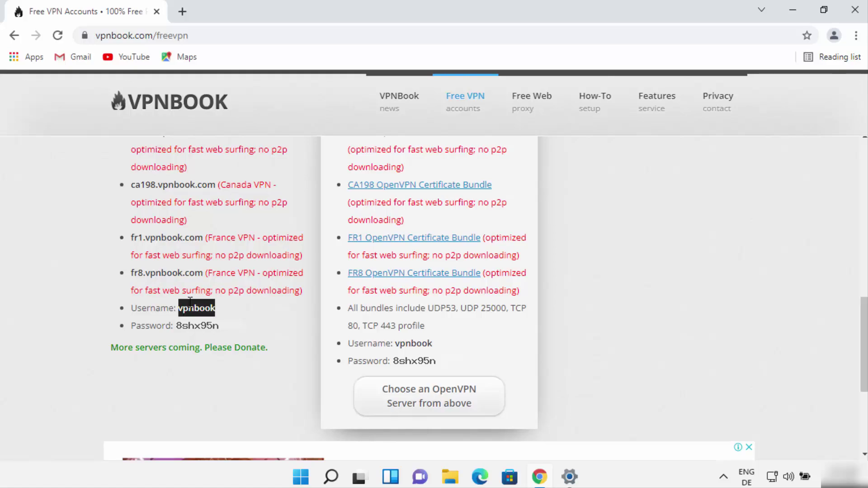
pyautogui.hotkey('ctrl', 'c')
pyautogui.click(569, 477)
pyautogui.hotkey('ctrl', 'v')
# - Enter the VPNBook password, check it against the page, and save the vpnbook connection
pyautogui.click(539, 476)
pyautogui.moveTo(203, 325); pyautogui.dragTo(183, 324)
pyautogui.moveTo(561, 460)
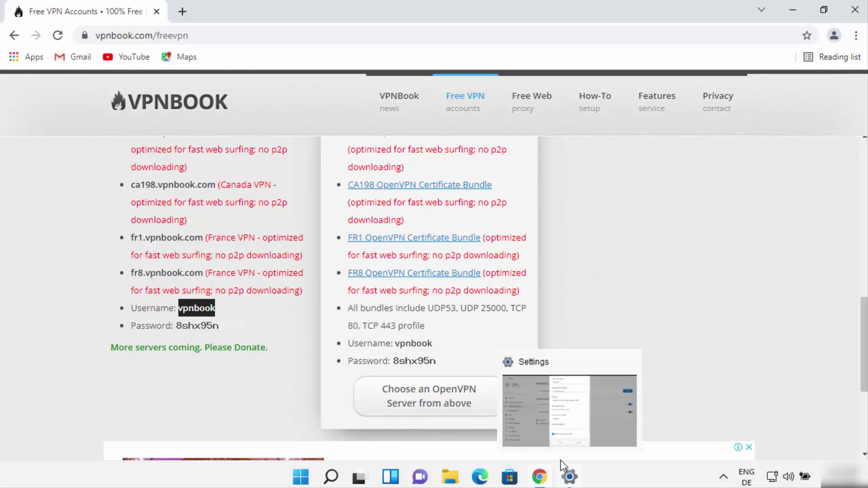
pyautogui.click(210, 364)
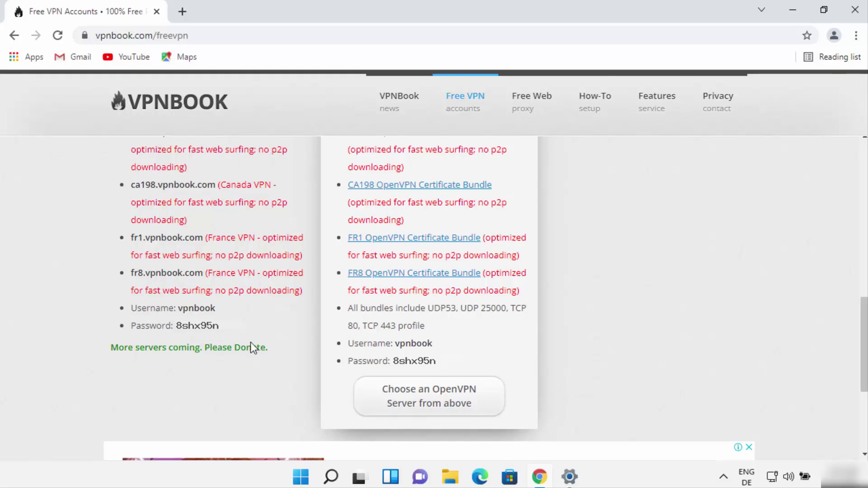
pyautogui.click(569, 477)
pyautogui.click(470, 335)
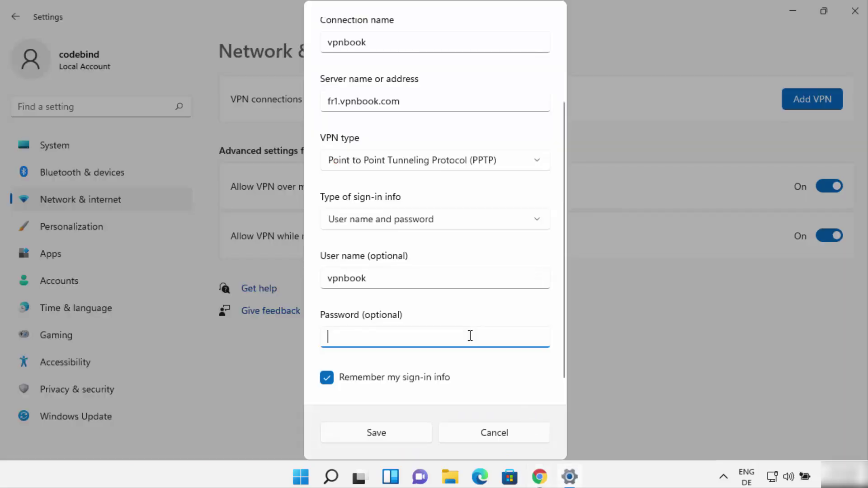
pyautogui.write('*******')
pyautogui.click(537, 338)
pyautogui.click(540, 476)
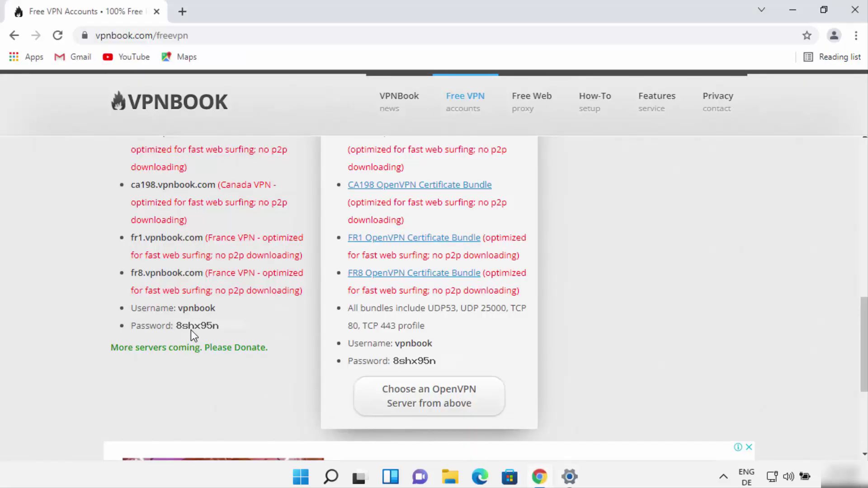
pyautogui.click(570, 476)
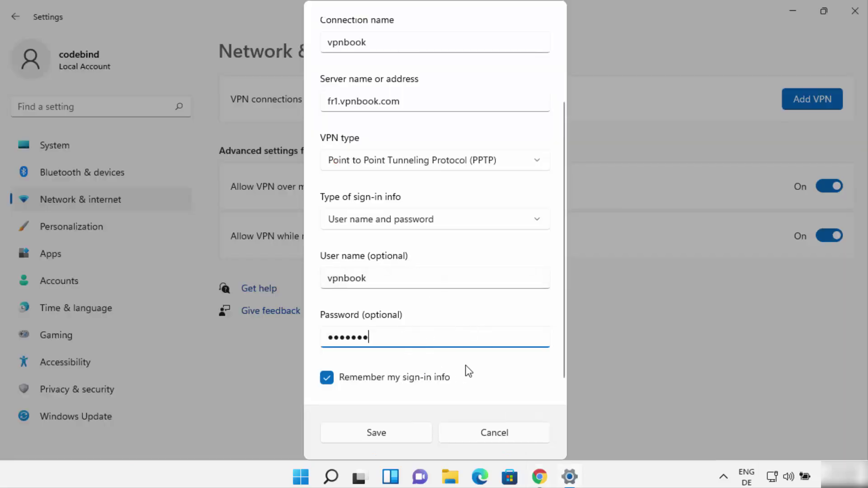
pyautogui.click(400, 436)
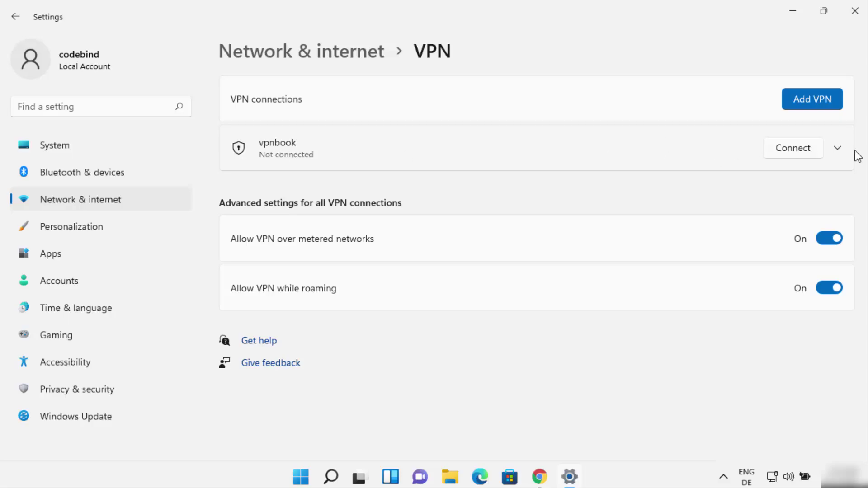
# - Connect the vpnbook VPN and wait until it reads Connected before returning to Chrome
pyautogui.click(838, 149)
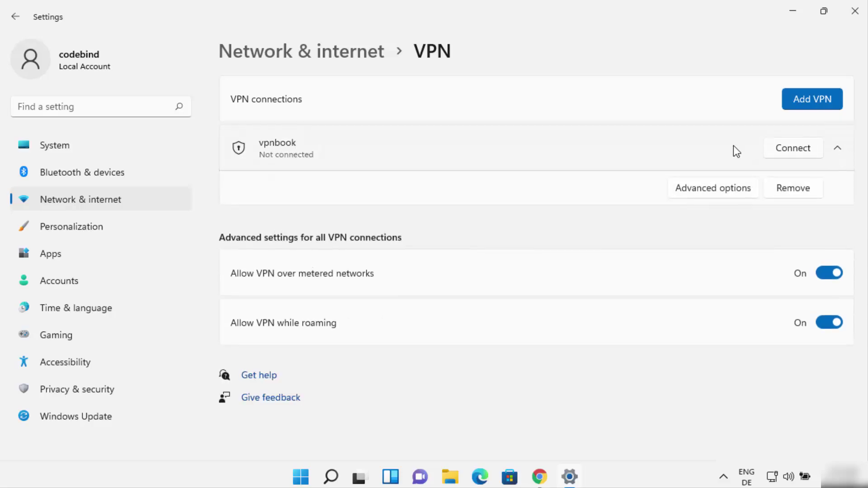
pyautogui.click(792, 149)
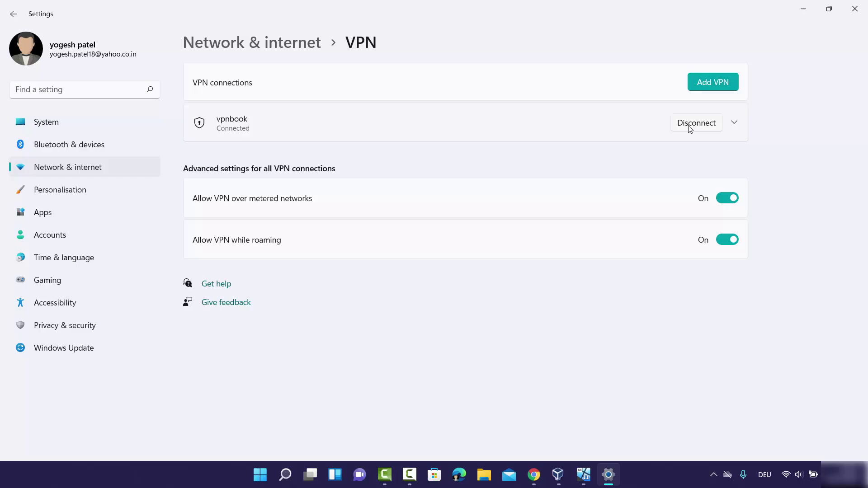
pyautogui.hotkey('alt', 'Tab')
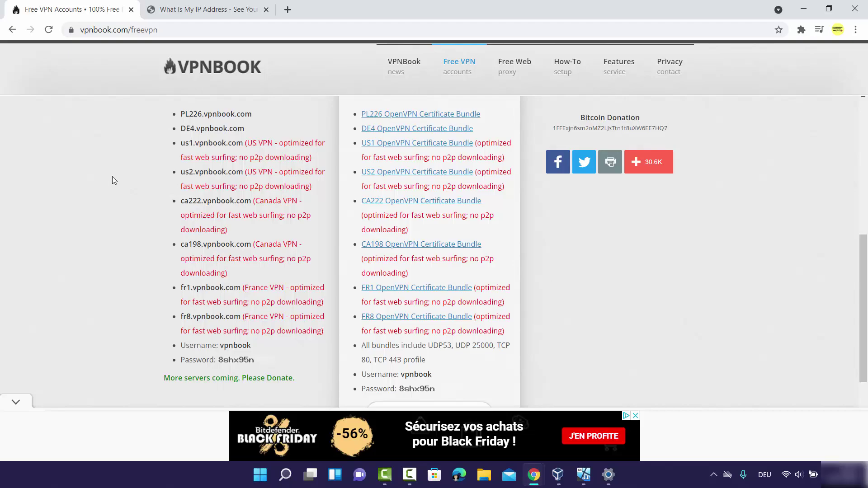
# - Check that the IP lookup page reports the country as Cambodia
pyautogui.click(204, 9)
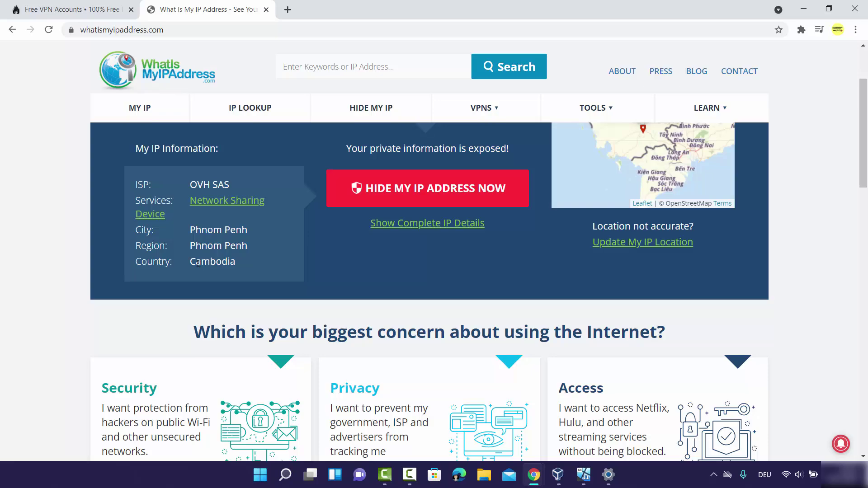
pyautogui.tripleClick(193, 262)
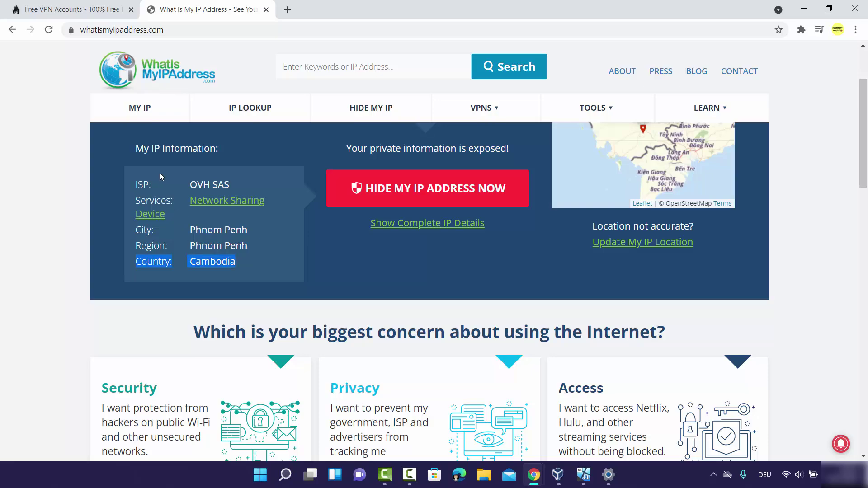
pyautogui.click(86, 9)
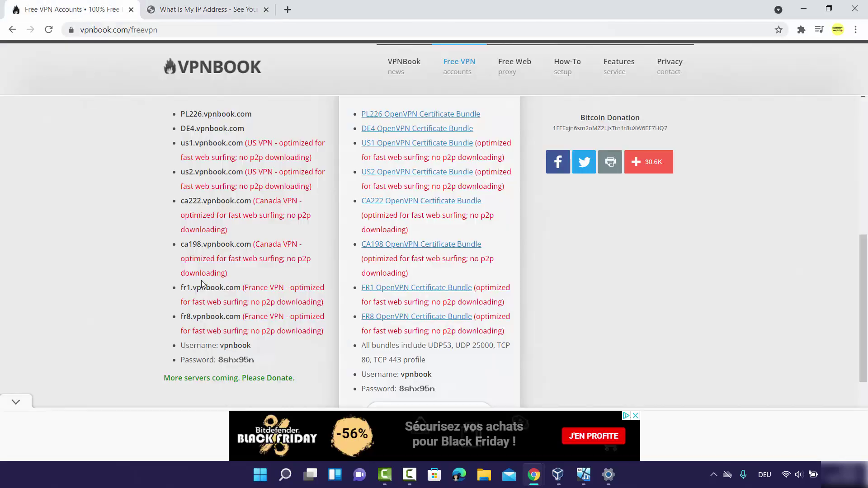
pyautogui.moveTo(246, 289); pyautogui.dragTo(288, 288)
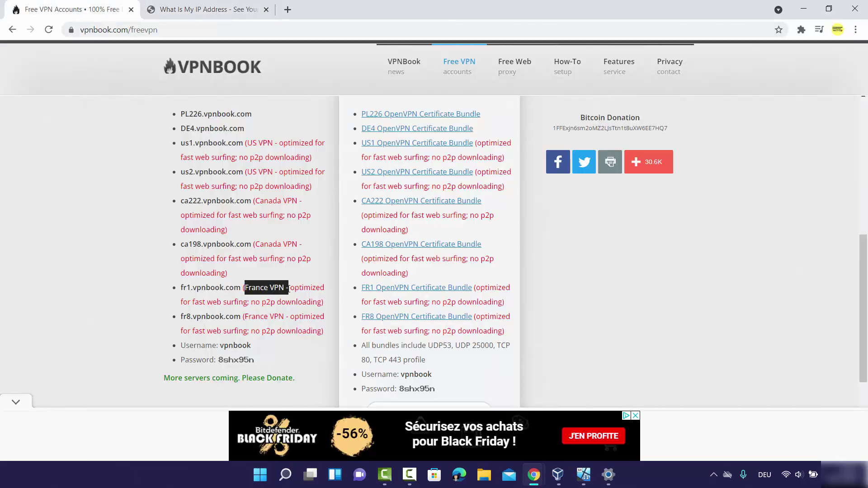
pyautogui.click(178, 13)
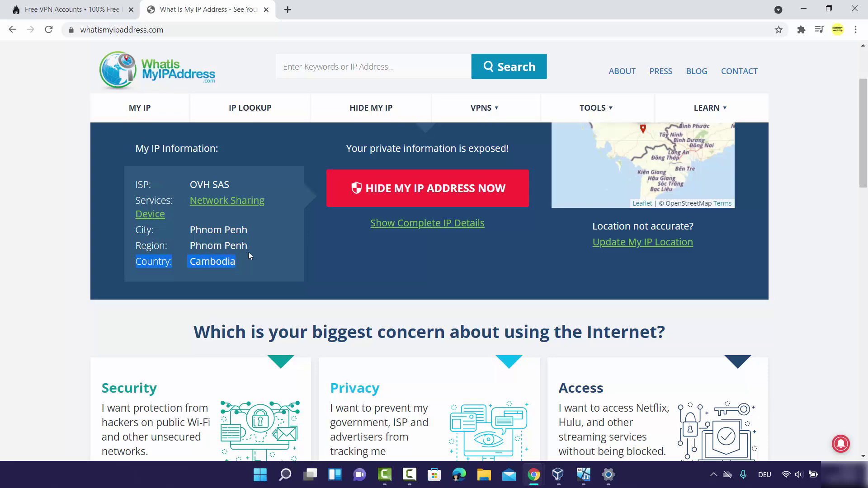
pyautogui.click(242, 265)
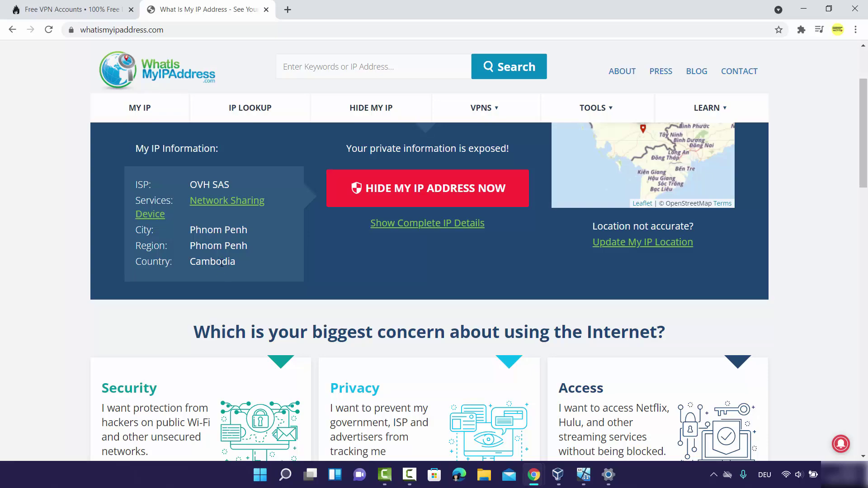
# - Select the Canada server address ca198.vpnbook.com on the VPNBook page
pyautogui.click(90, 5)
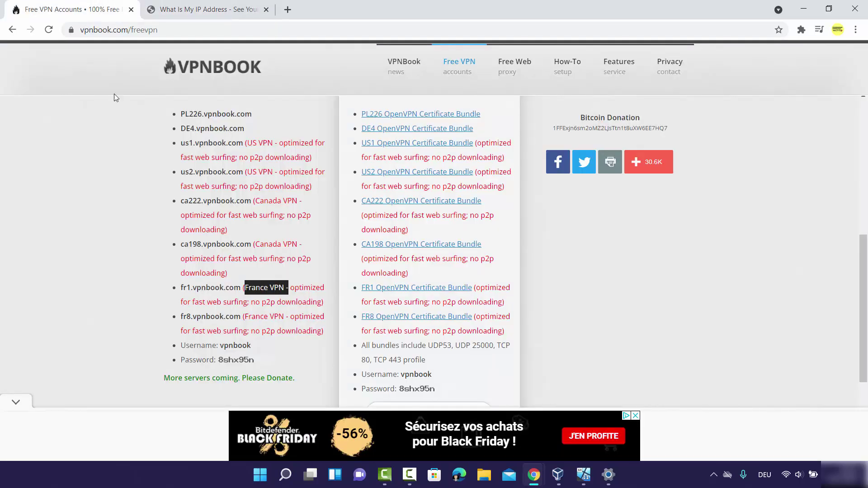
pyautogui.click(186, 246)
pyautogui.moveTo(181, 246); pyautogui.dragTo(251, 246)
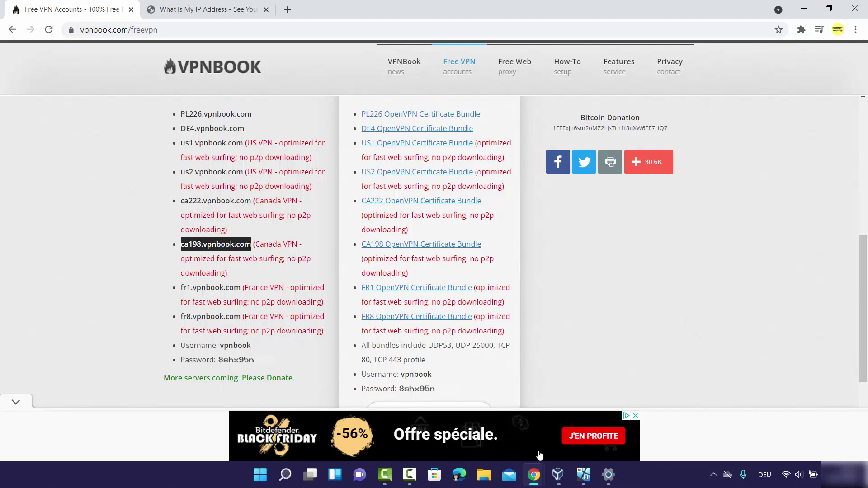
pyautogui.click(609, 475)
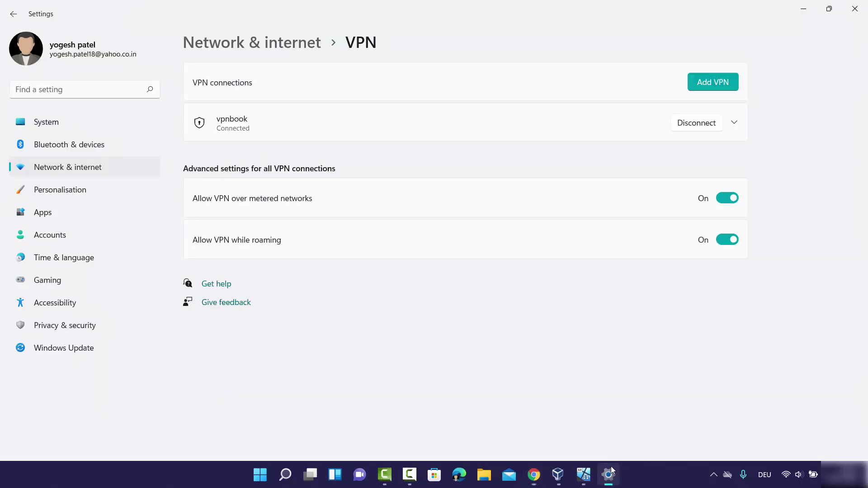
# - Disconnect vpnbook and change its server address from fr1.vpnbook.com to ca198.vpnbook.com
pyautogui.click(691, 128)
pyautogui.click(734, 123)
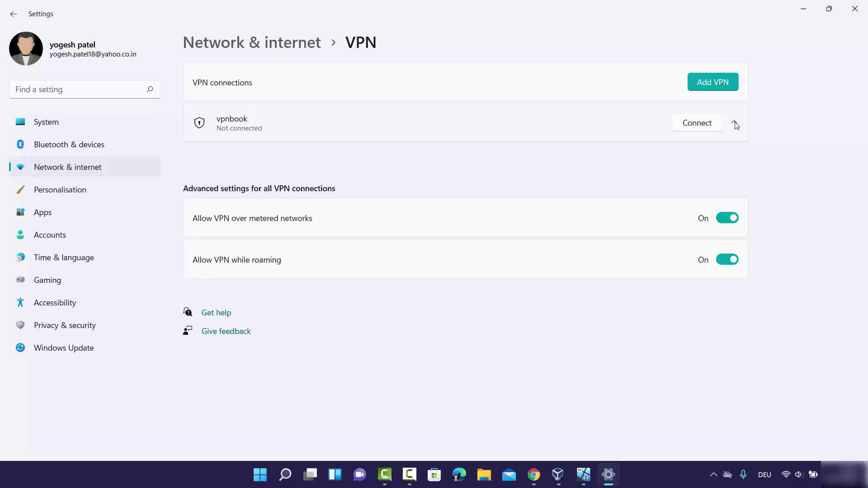
pyautogui.click(629, 159)
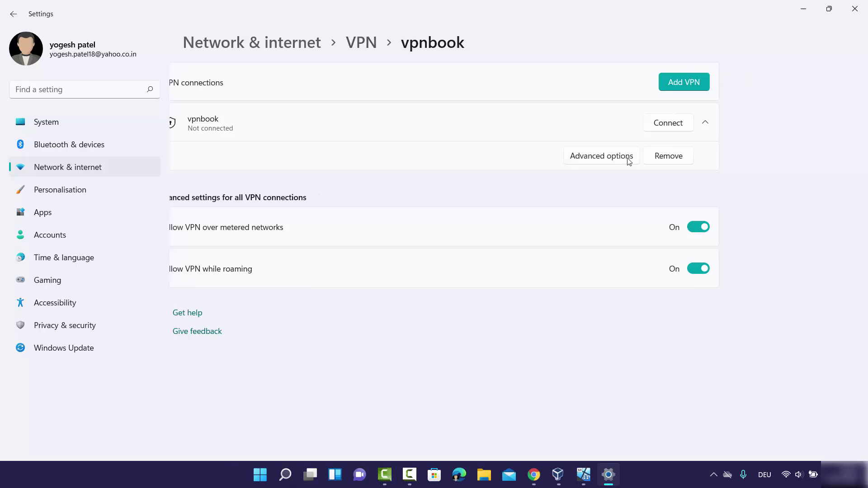
pyautogui.click(693, 86)
pyautogui.click(362, 149)
pyautogui.moveTo(401, 149); pyautogui.dragTo(341, 150)
pyautogui.hotkey('ctrl', 'v')
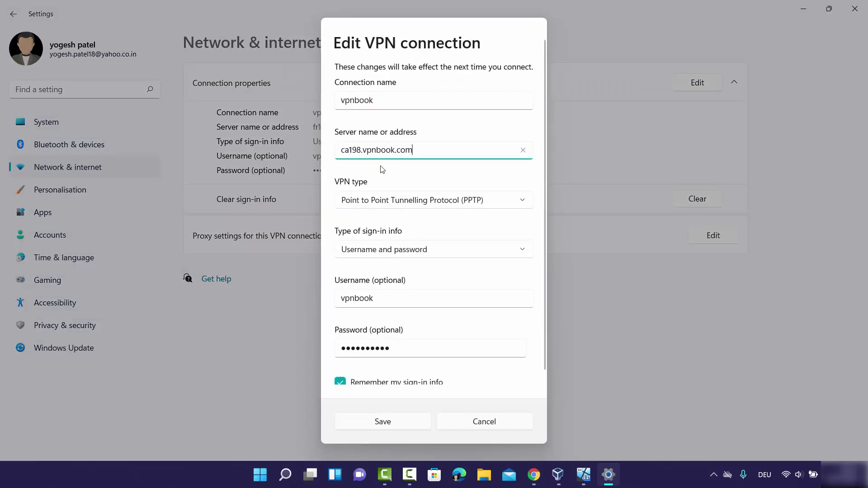
pyautogui.click(401, 421)
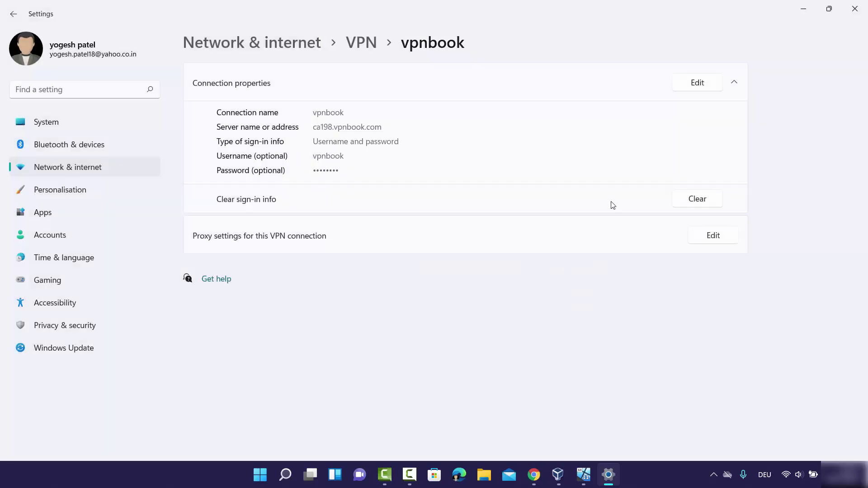
# - Reconnect vpnbook to the ca198.vpnbook.com server and return to the IP lookup page
pyautogui.click(361, 42)
pyautogui.click(693, 123)
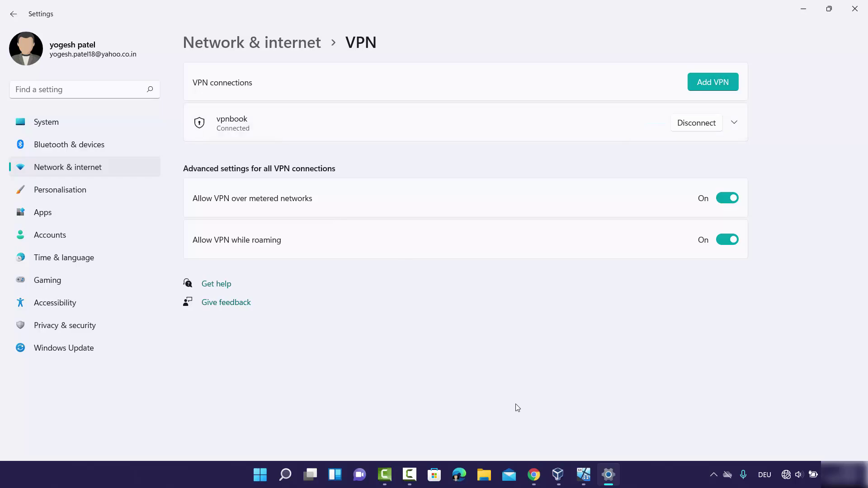
pyautogui.click(534, 474)
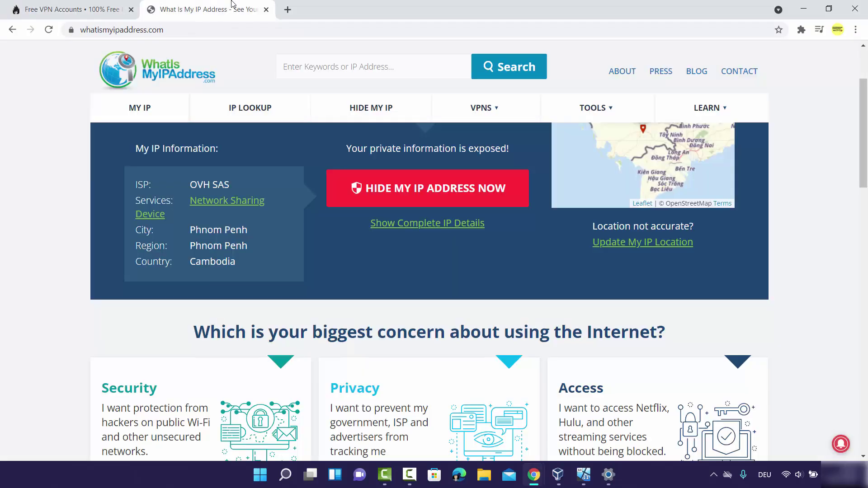
# - Reload the IP lookup to show Philippines, then select the fr1.vpnbook.com server address
pyautogui.click(49, 29)
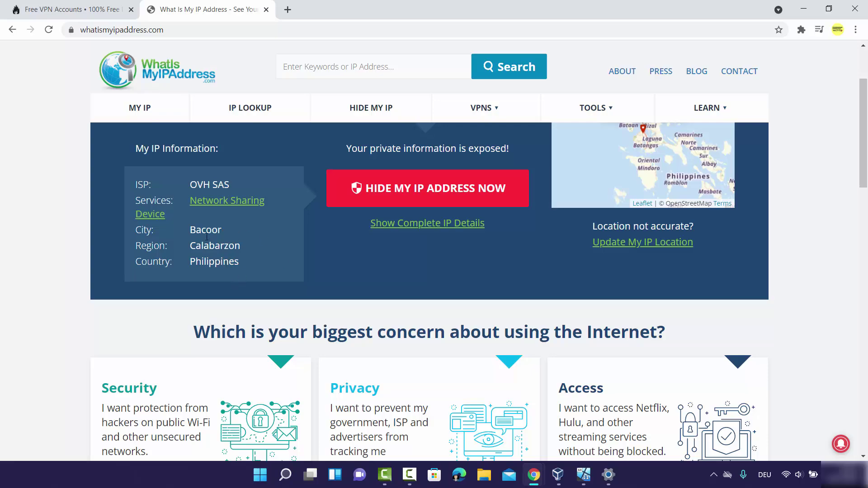
pyautogui.click(113, 9)
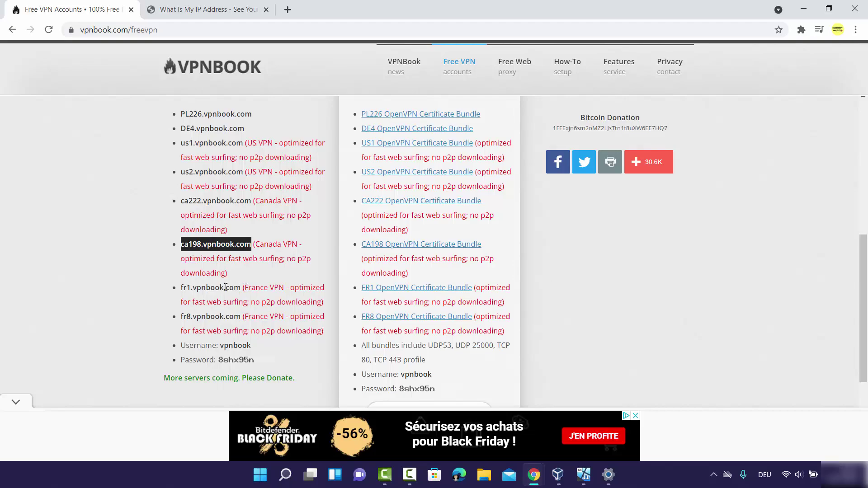
pyautogui.moveTo(240, 287); pyautogui.dragTo(181, 287)
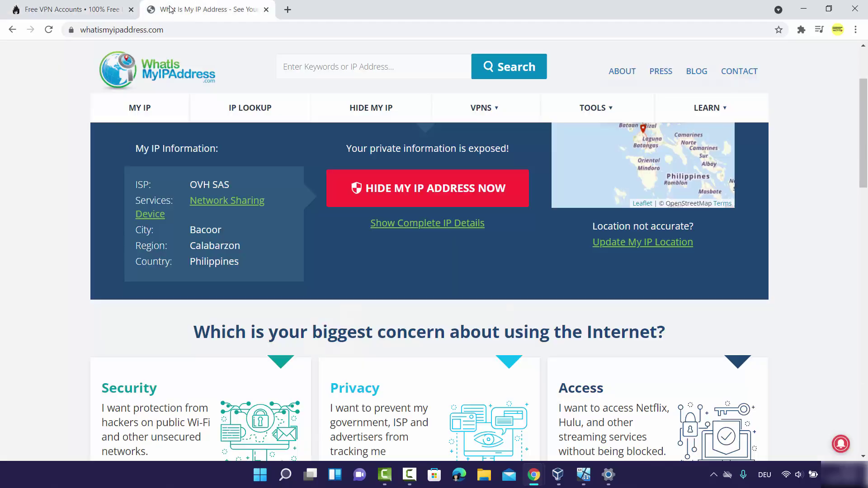
pyautogui.click(195, 9)
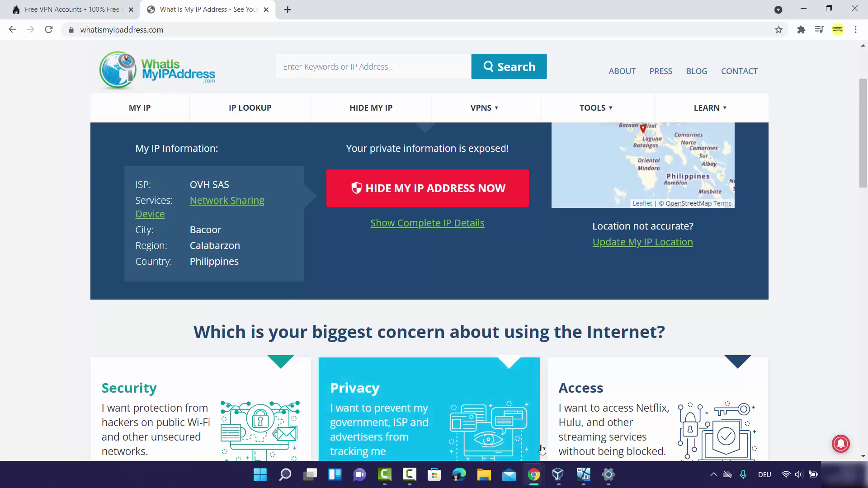
pyautogui.click(607, 475)
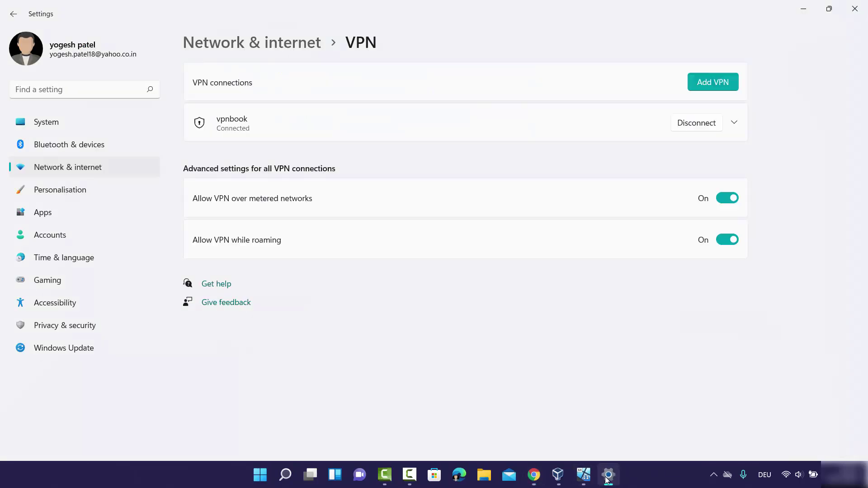
# - Disconnect and remove the vpnbook connection, then cancel a new Add VPN form
pyautogui.click(703, 127)
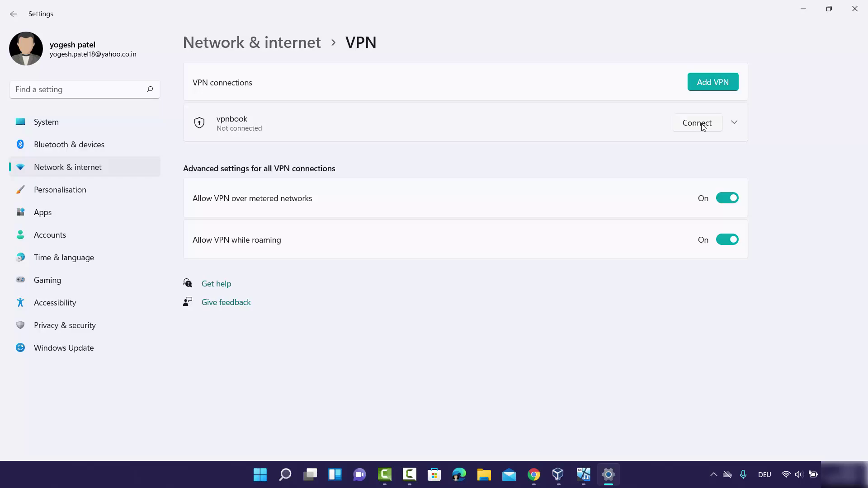
pyautogui.click(736, 125)
pyautogui.click(698, 161)
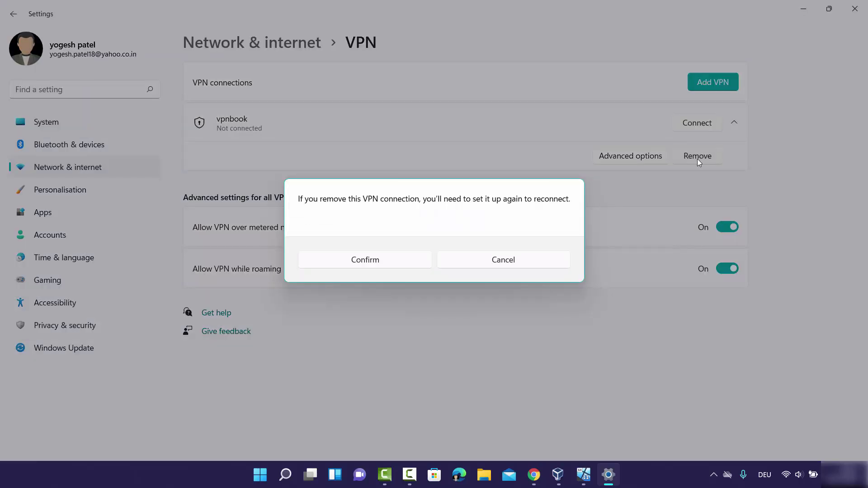
pyautogui.click(405, 270)
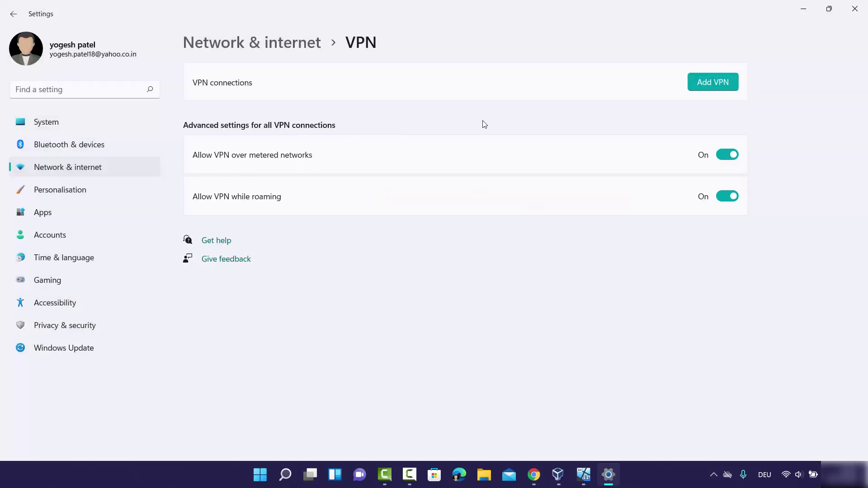
pyautogui.click(693, 86)
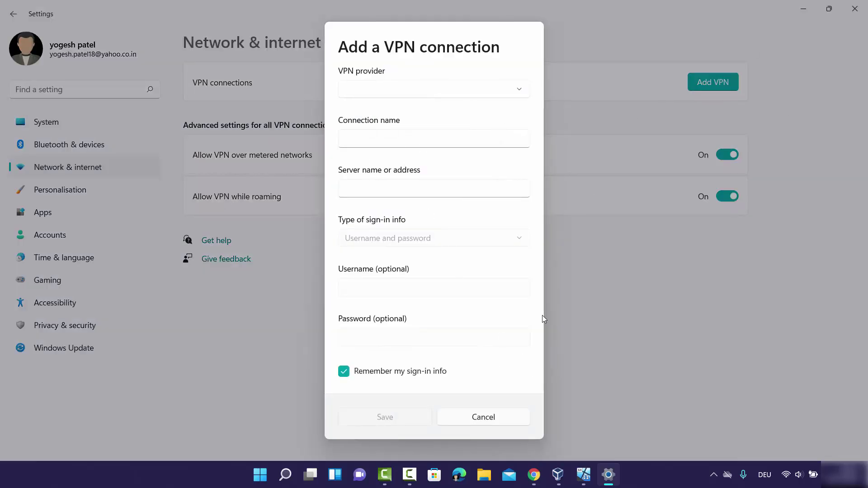
pyautogui.click(495, 419)
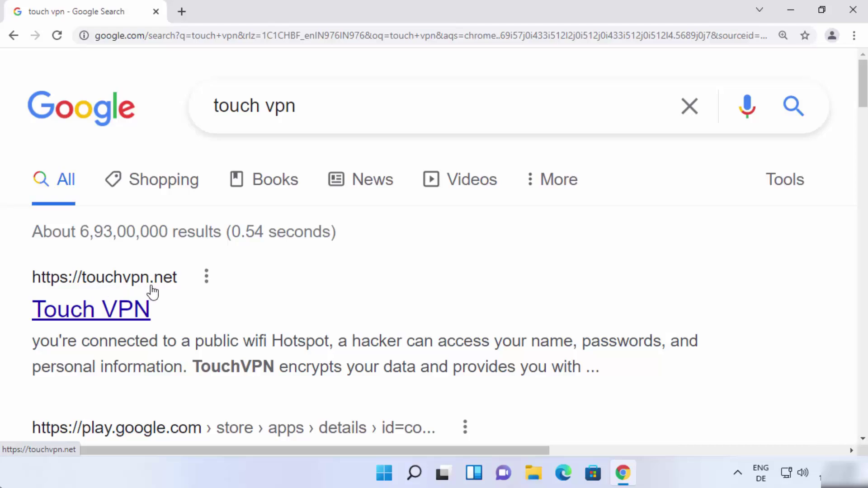
# - Open the Touch VPN site (touchvpn.net) from the Google results for 'touch vpn'
pyautogui.click(101, 319)
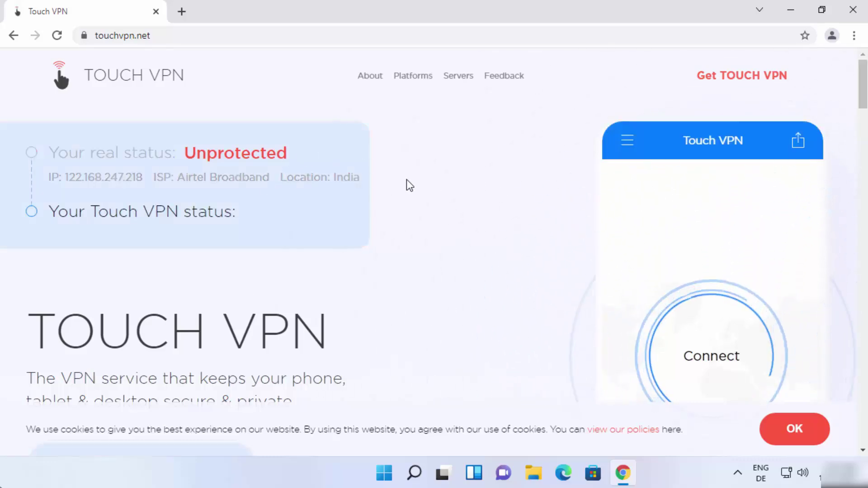
# - Open Touch VPN's 'Choose your platform' page via the green Get TOUCH VPN button
pyautogui.scroll(-1, 457, 202)
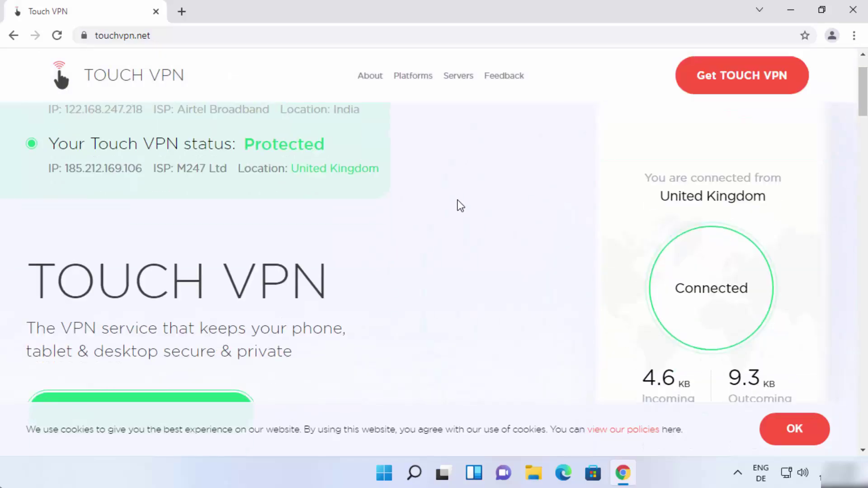
pyautogui.scroll(-2, 457, 200)
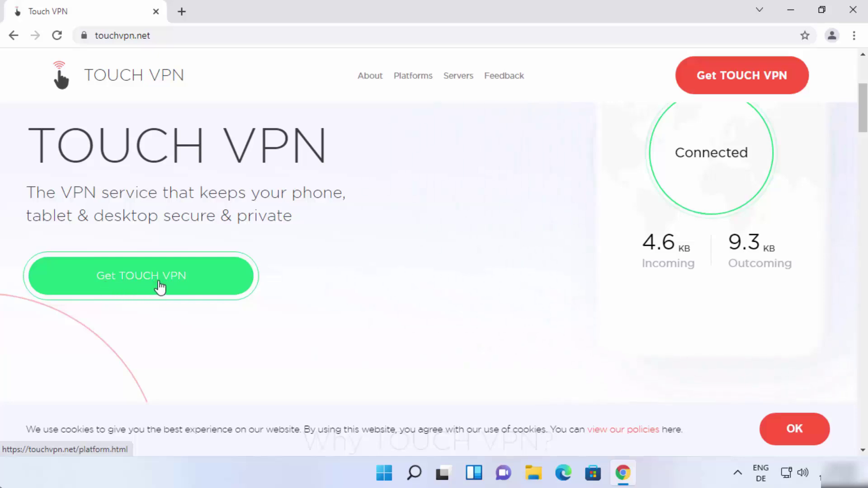
pyautogui.click(174, 283)
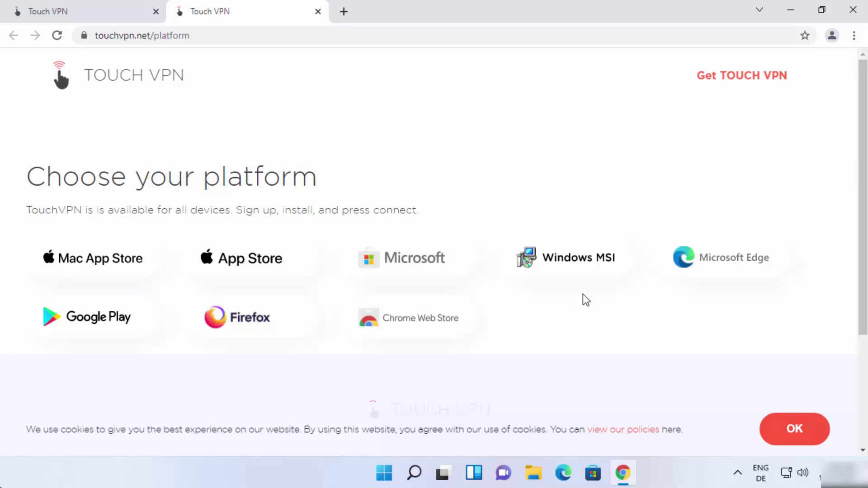
# - Download the Windows MSI installer for TouchVPN and run it, approving the UAC prompt
pyautogui.click(577, 263)
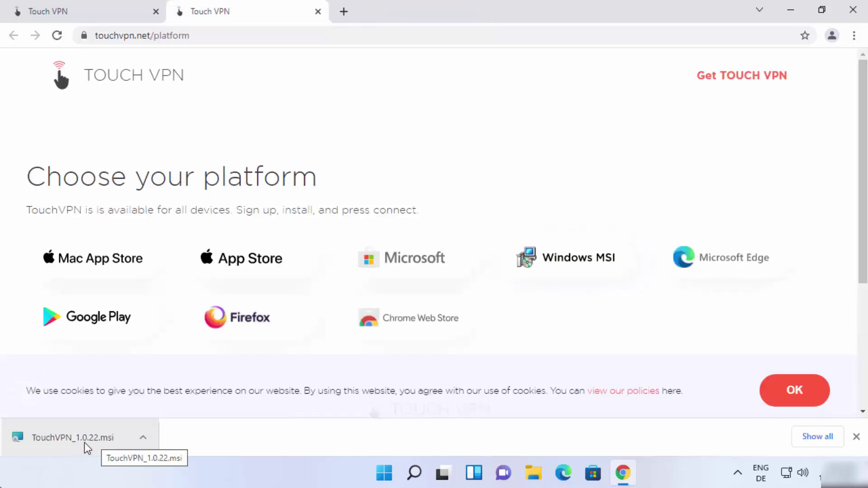
pyautogui.click(75, 442)
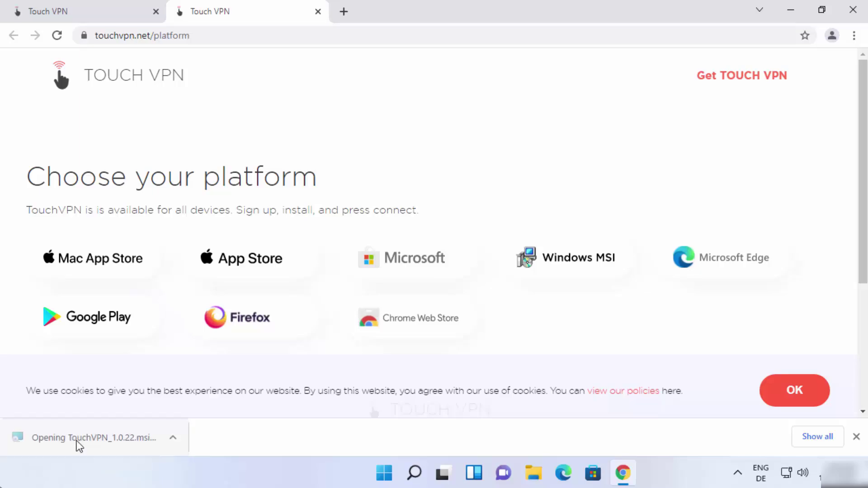
pyautogui.click(791, 12)
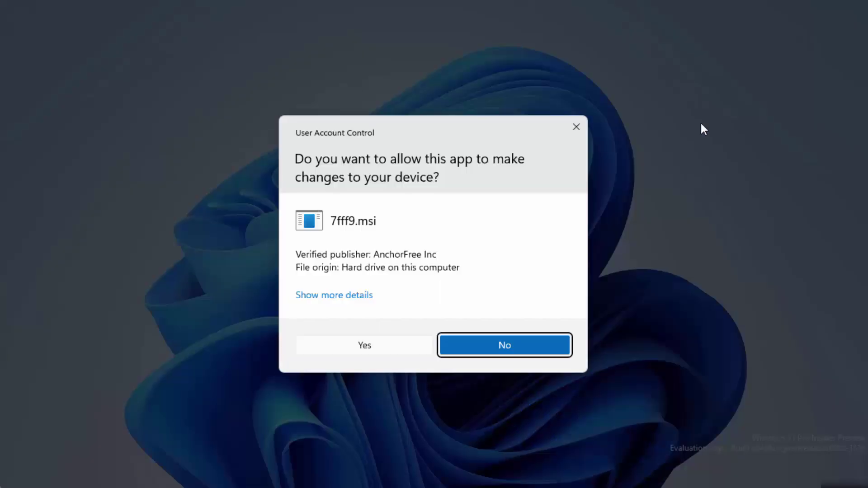
pyautogui.click(354, 346)
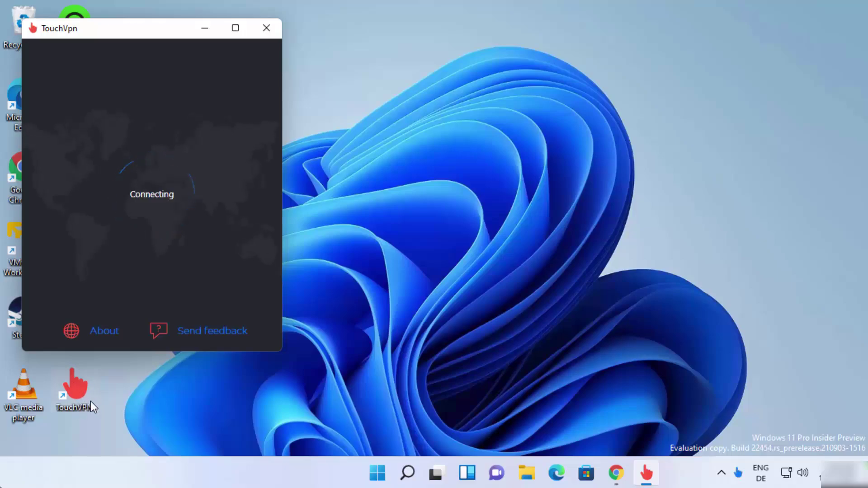
# - Center the TouchVPN window and switch its server location to Australia
pyautogui.moveTo(167, 28); pyautogui.dragTo(504, 82)
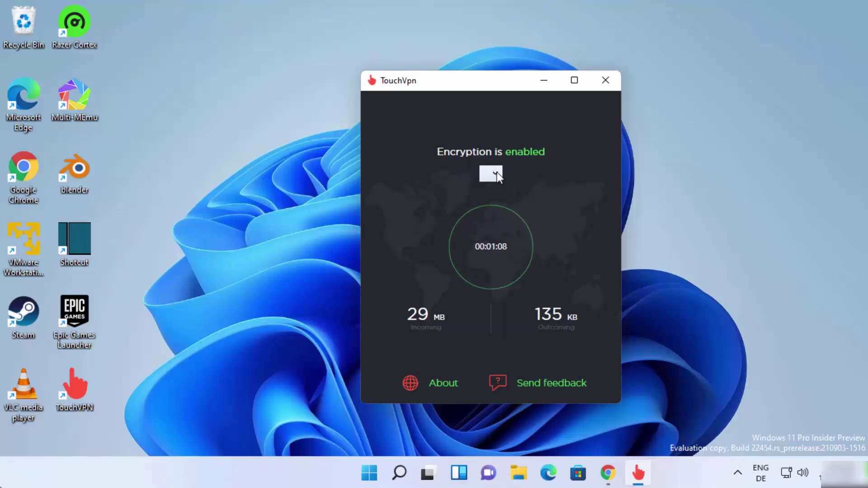
pyautogui.click(498, 172)
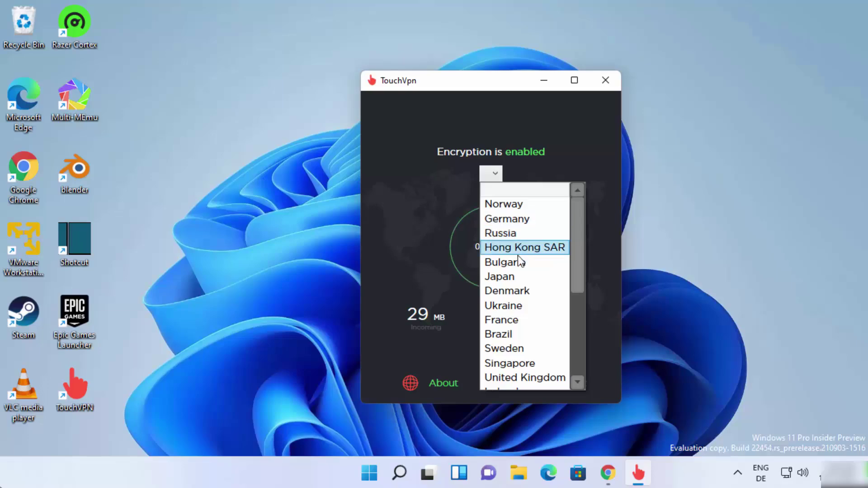
pyautogui.scroll(-4, 522, 285)
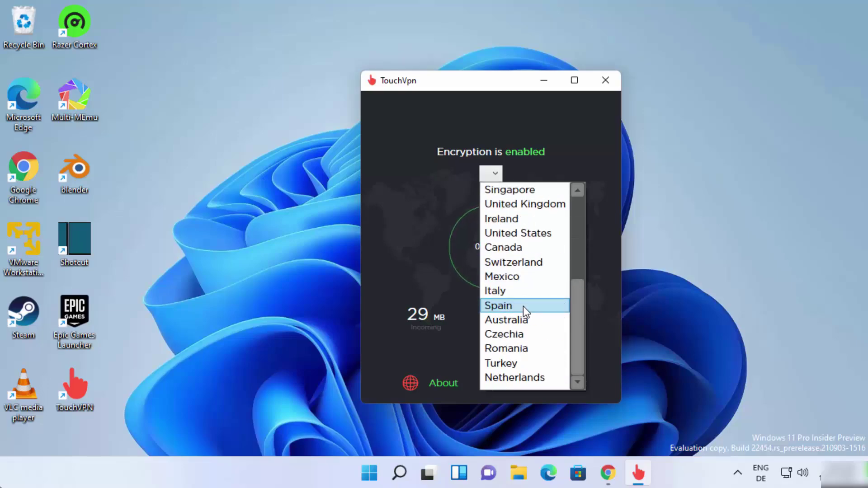
pyautogui.scroll(3, 529, 326)
pyautogui.scroll(1, 541, 343)
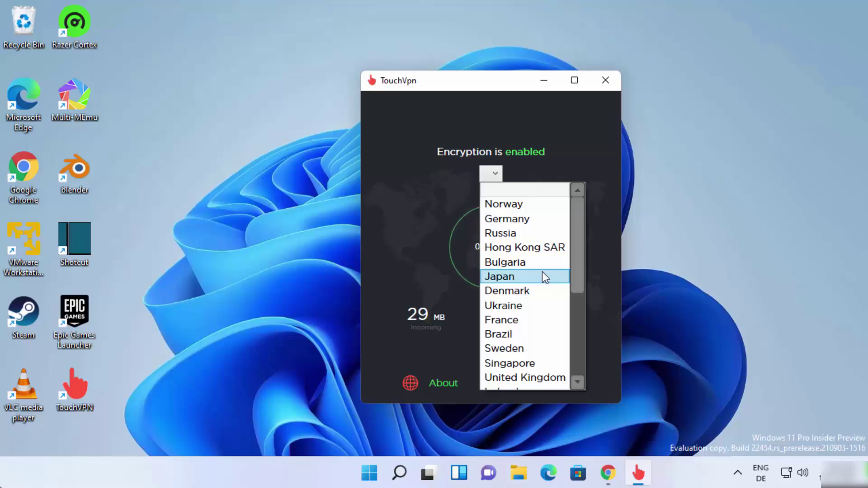
pyautogui.scroll(-3, 540, 282)
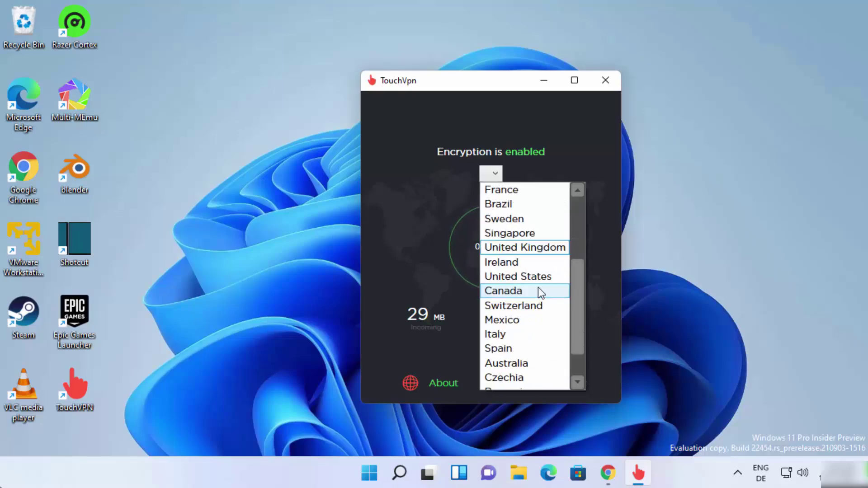
pyautogui.click(520, 362)
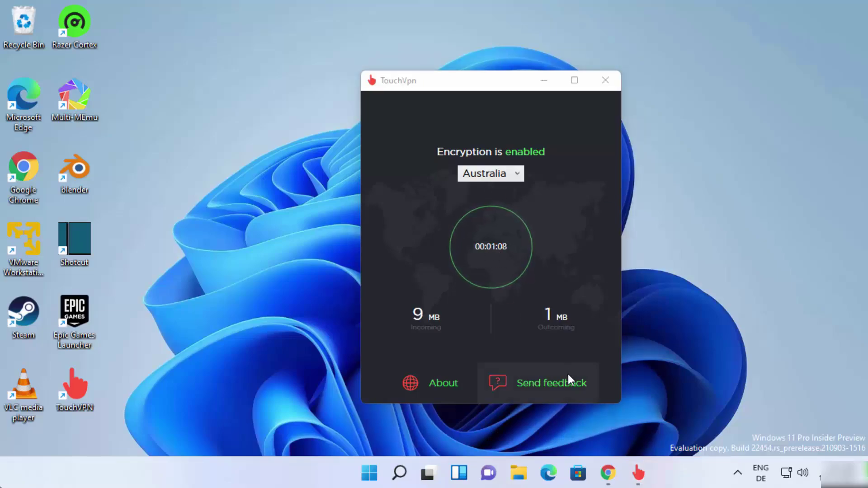
pyautogui.click(618, 473)
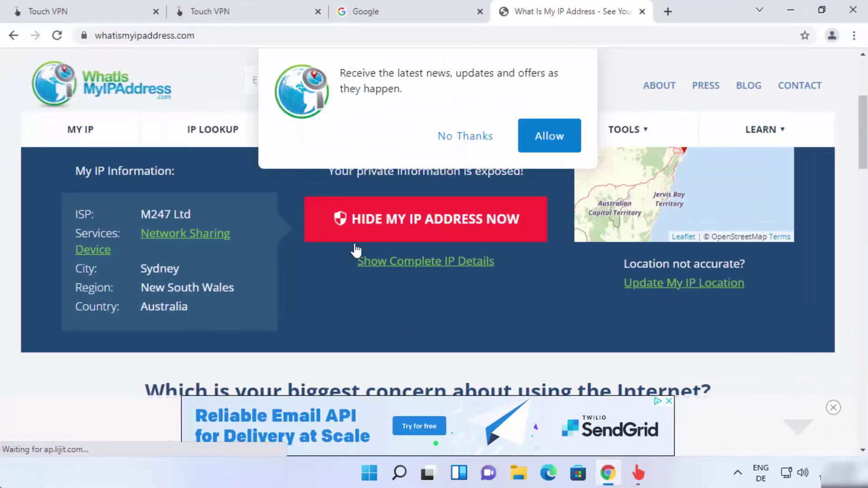
# - Dismiss the site's notification prompt and highlight Australia as the reported IP country
pyautogui.click(455, 135)
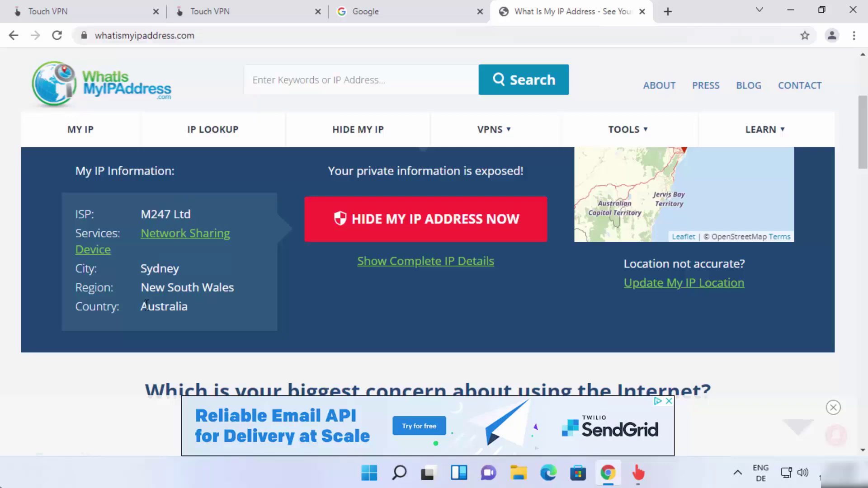
pyautogui.moveTo(149, 307); pyautogui.dragTo(183, 306)
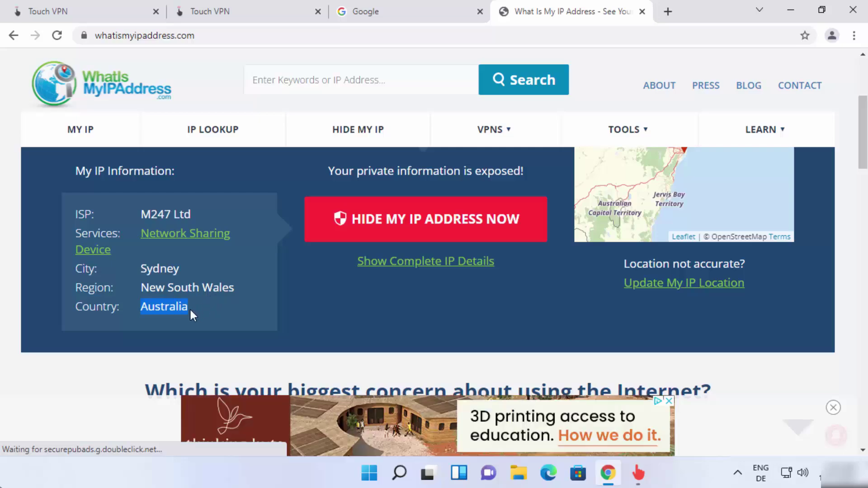
# - Switch the TouchVPN server location to United Kingdom and return to the WhatIsMyIPAddress page
pyautogui.click(790, 10)
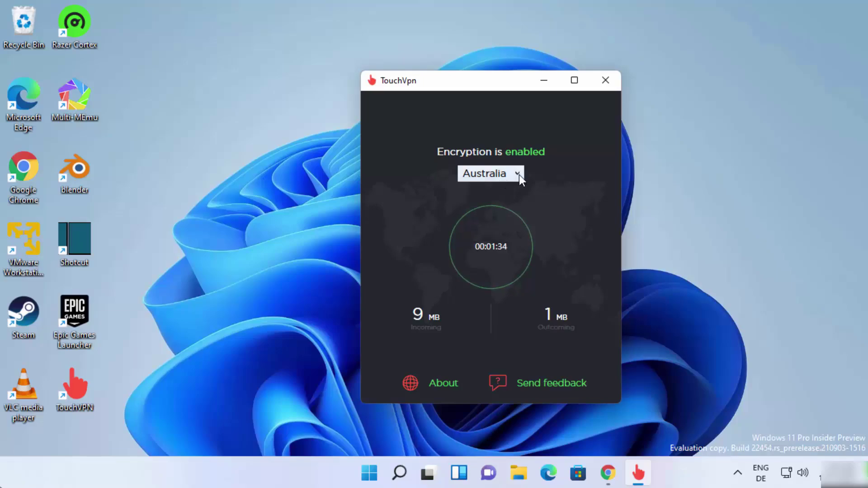
pyautogui.click(519, 174)
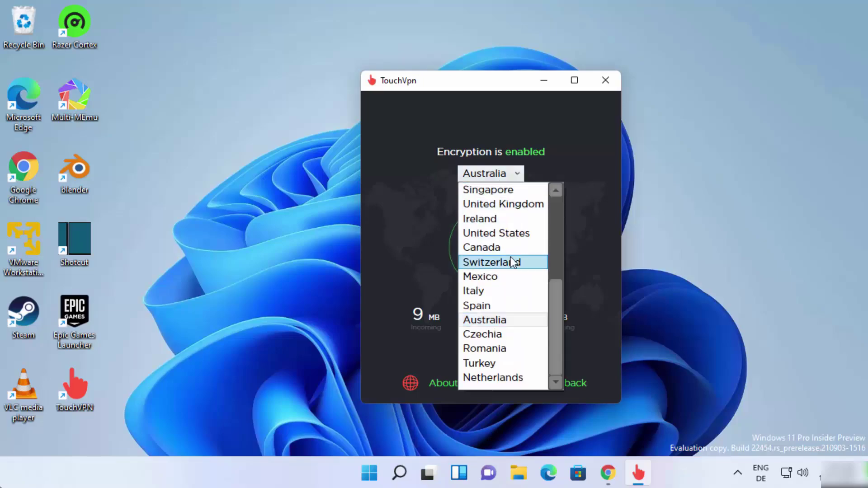
pyautogui.click(509, 204)
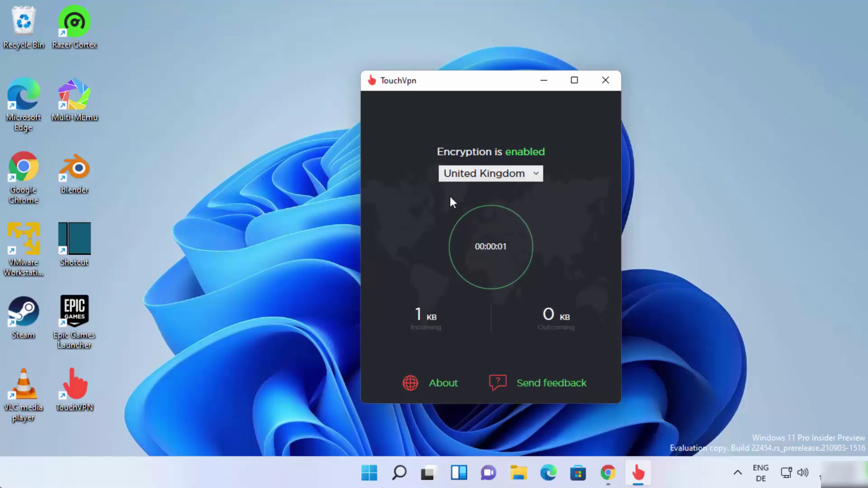
pyautogui.click(607, 463)
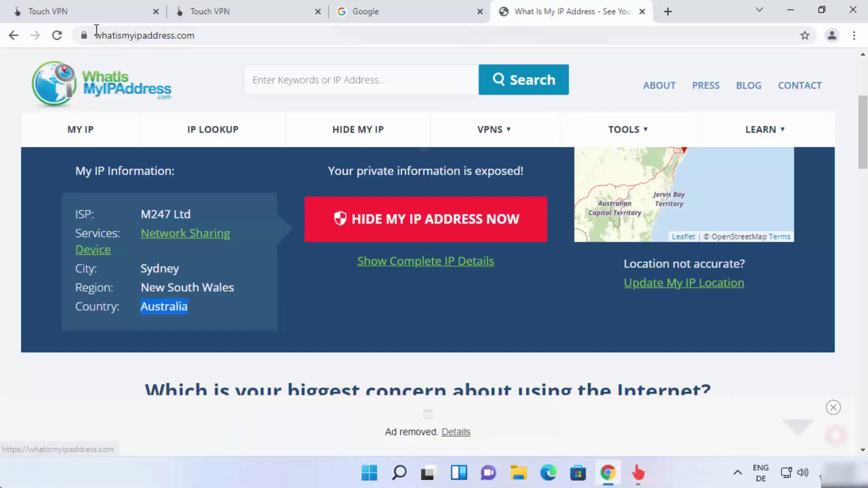
# - Reload the IP check to confirm United Kingdom (Manchester), then bring TouchVPN back to front
pyautogui.click(58, 36)
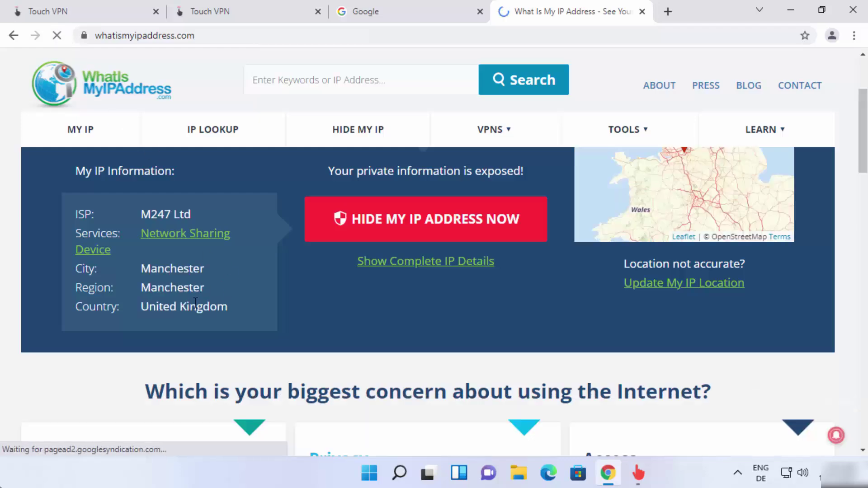
pyautogui.moveTo(142, 304); pyautogui.dragTo(227, 304)
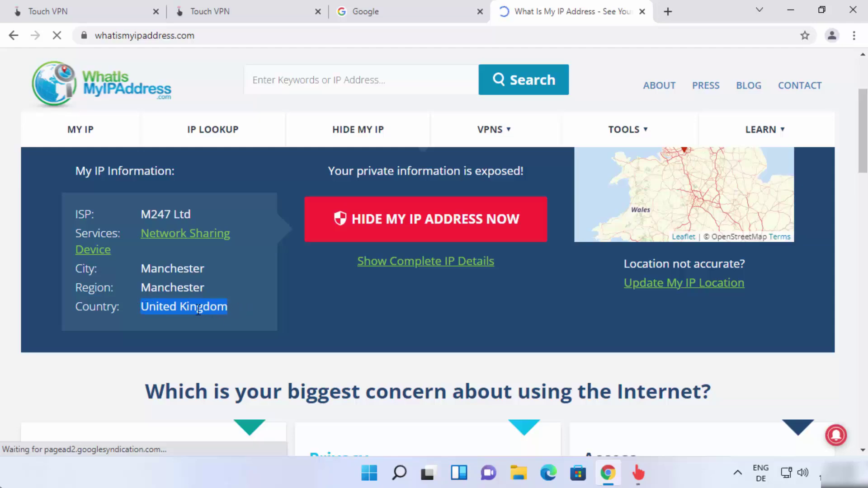
pyautogui.click(793, 10)
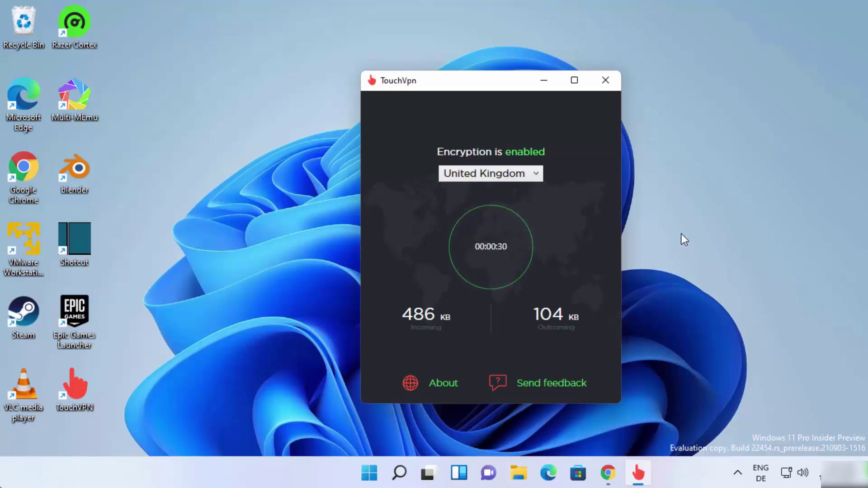
pyautogui.click(701, 201)
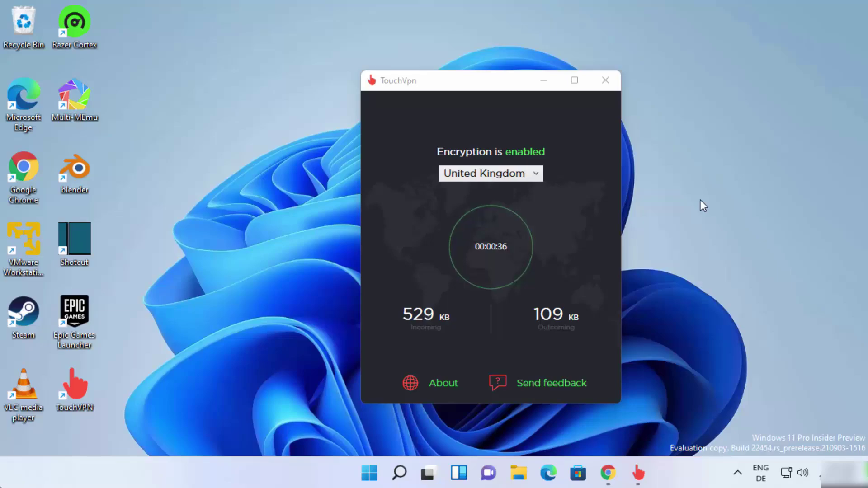